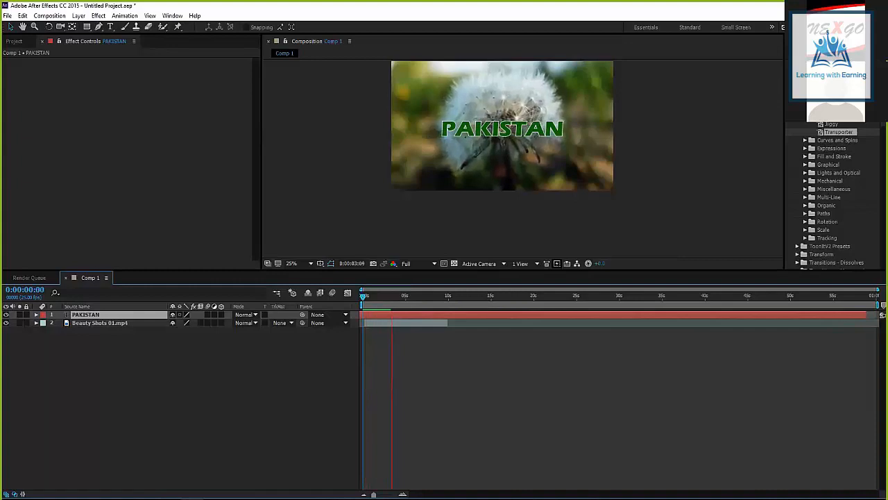
Stop the preview and shorten the Comp 1 work area to end at about 0:00:07:06
key(space)
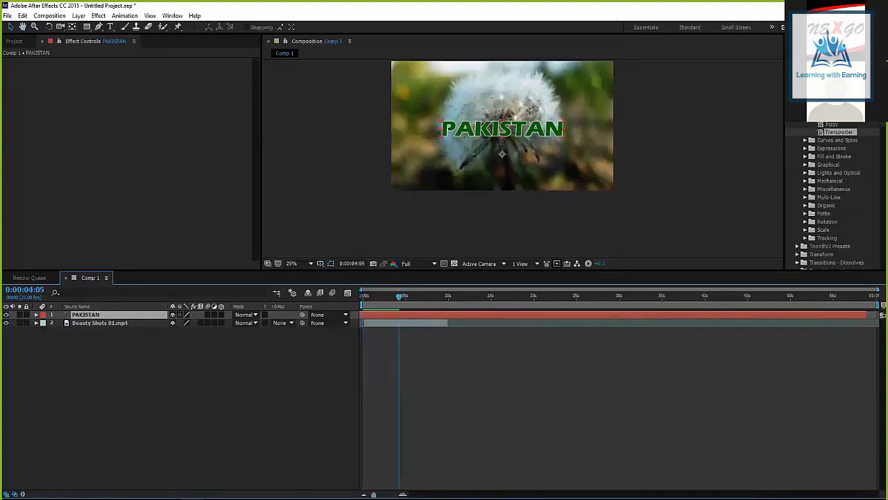
mouse_move(399, 297)
mouse_down()
mouse_move(363, 296)
mouse_move(400, 296)
mouse_up()
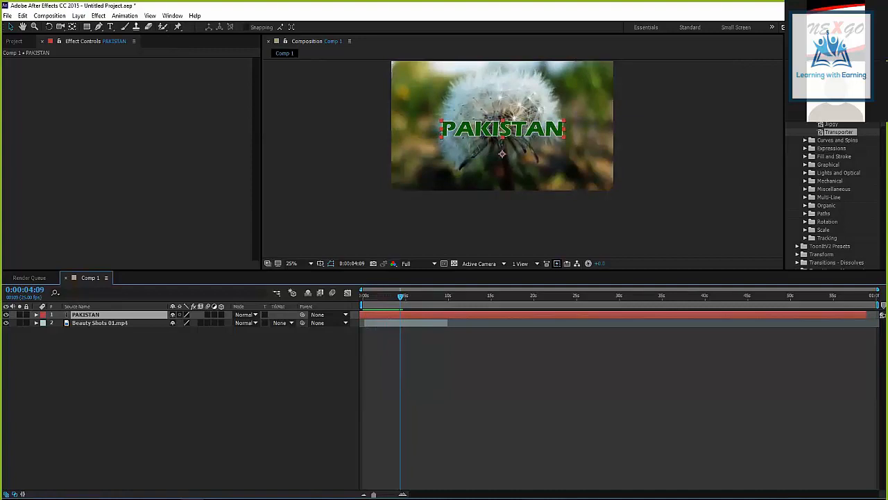
key(ctrl+shift+a)
click(86, 314)
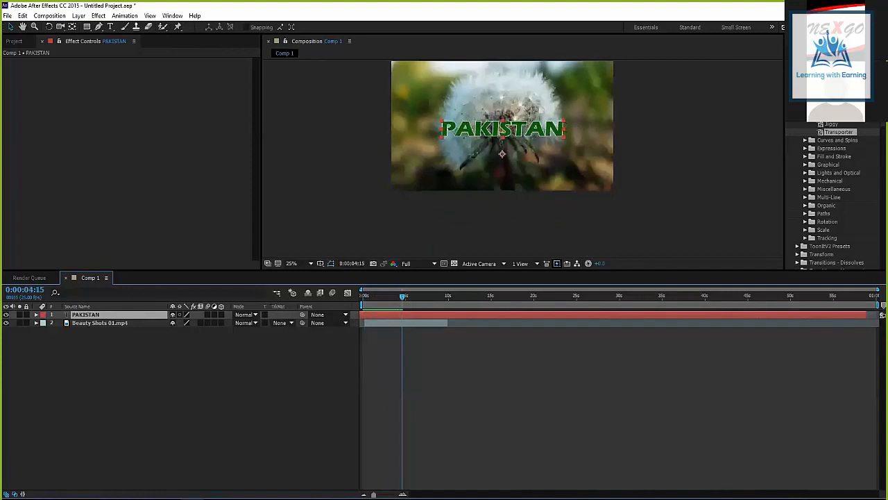
drag(403, 297, 424, 297)
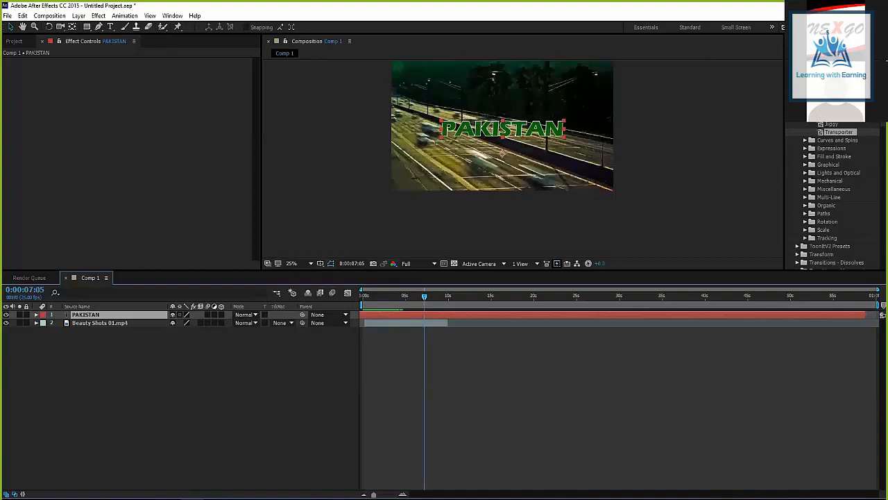
drag(865, 315, 424, 296)
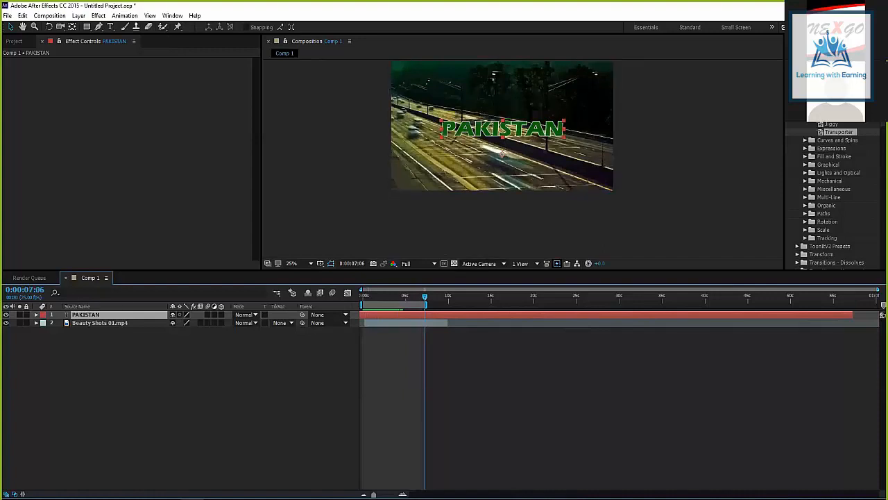
drag(424, 296, 394, 296)
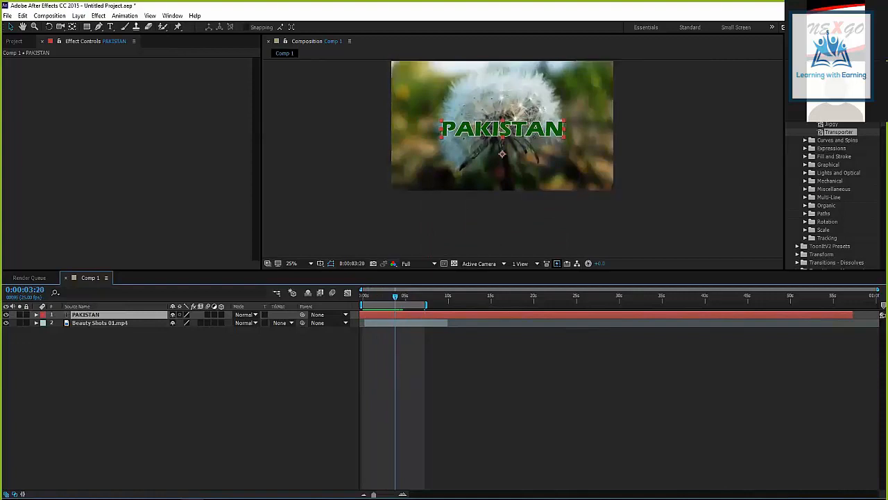
Hide the Beauty Shots 01.mp4 layer and turn on the transparency grid behind the PAKISTAN title
click(100, 322)
click(6, 323)
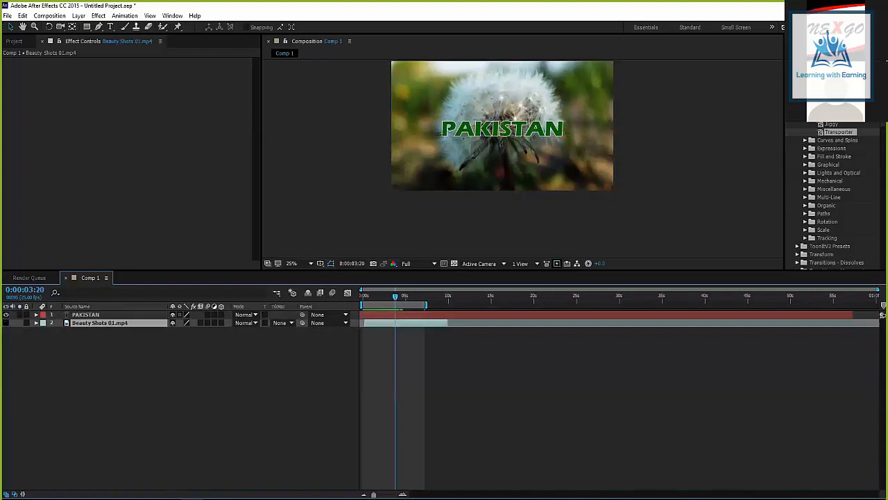
click(208, 388)
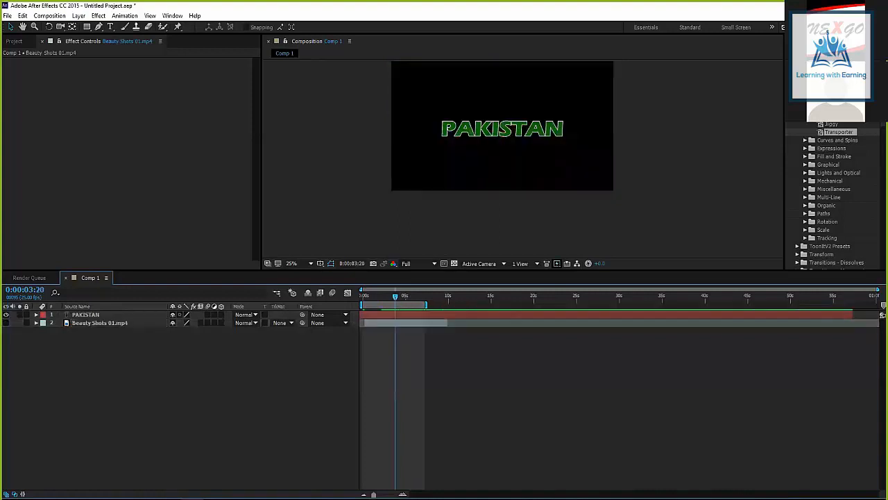
click(502, 130)
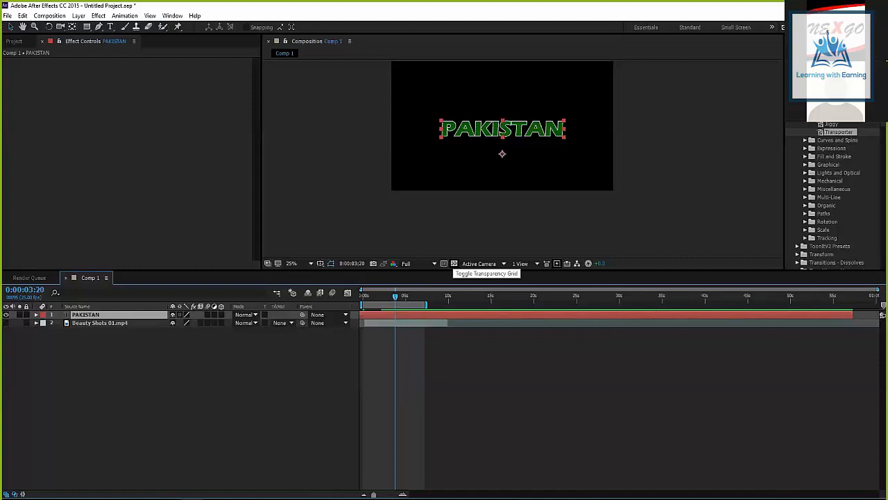
click(454, 263)
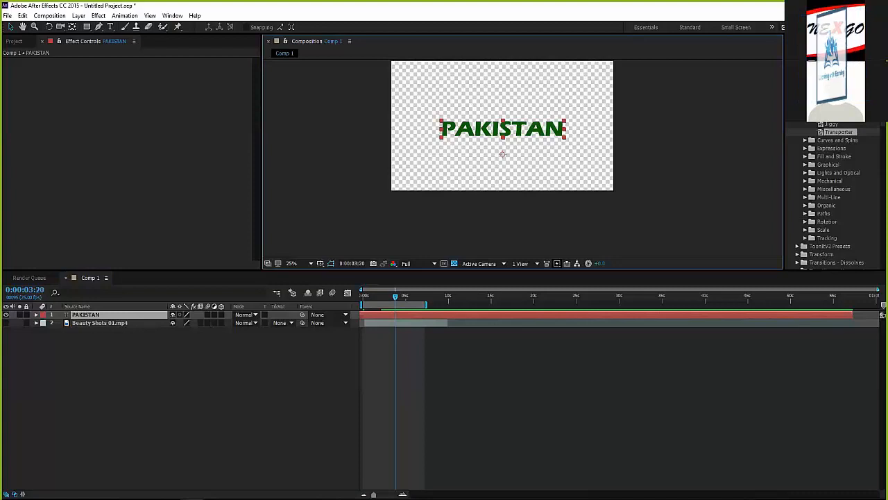
Show the Beauty Shots 01.mp4 layer behind the title and hide it again for comparison
click(6, 323)
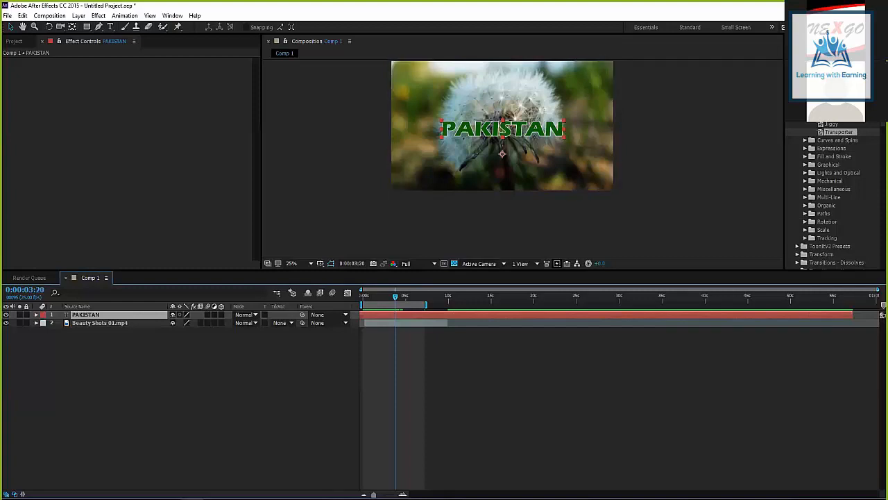
click(100, 323)
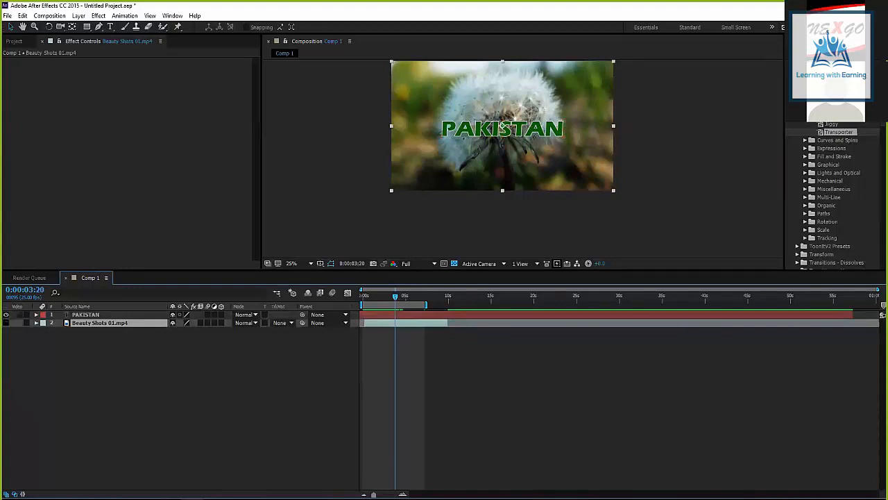
click(5, 322)
Magnify the composition view to 50% and preview the PAKISTAN title animation over the transparent background
click(410, 340)
key(Page_Up)
key(Page_Up)
key(Page_Up)
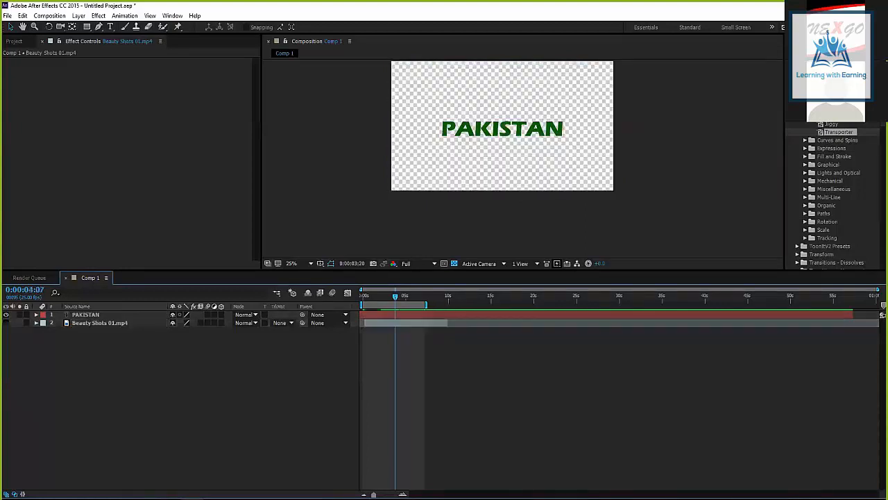
key(period)
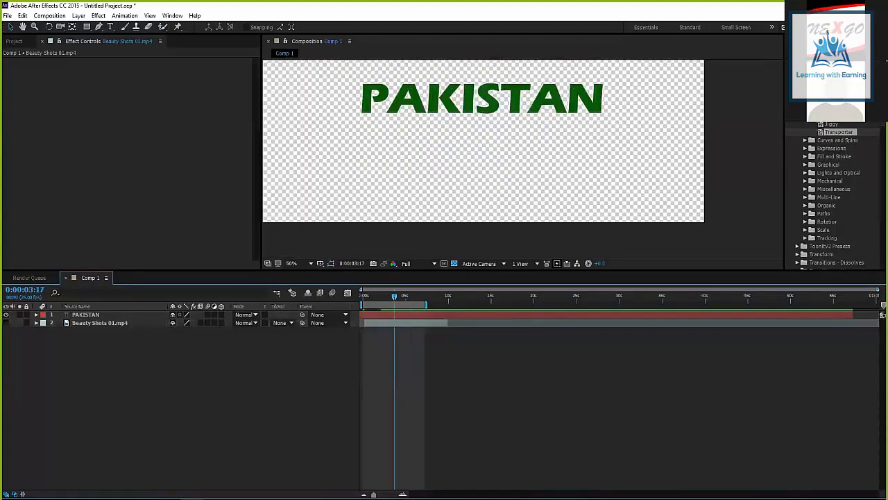
key(space)
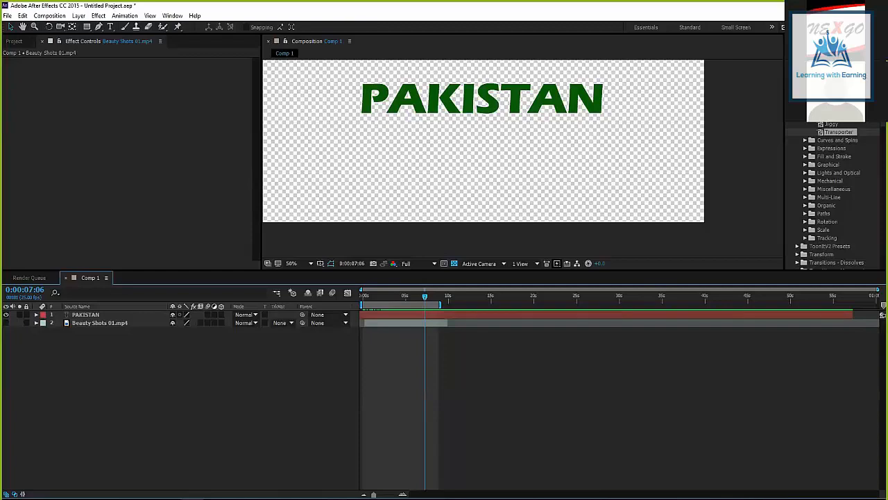
drag(425, 297, 399, 296)
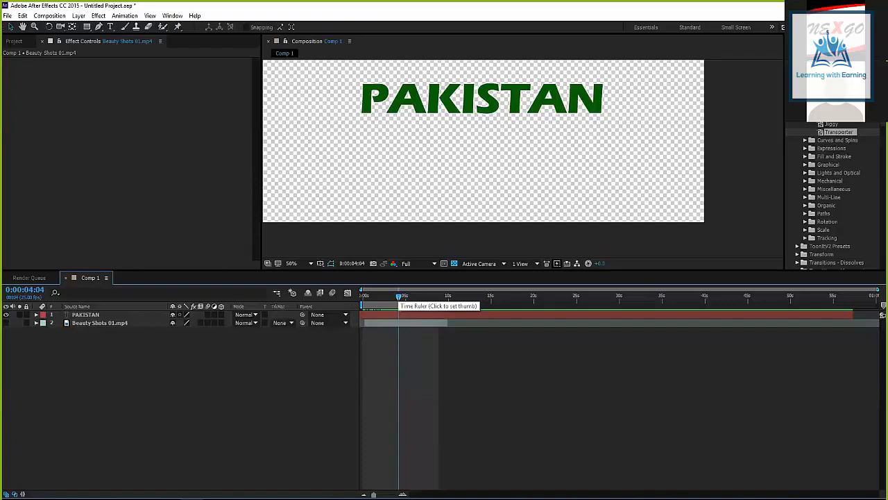
key(space)
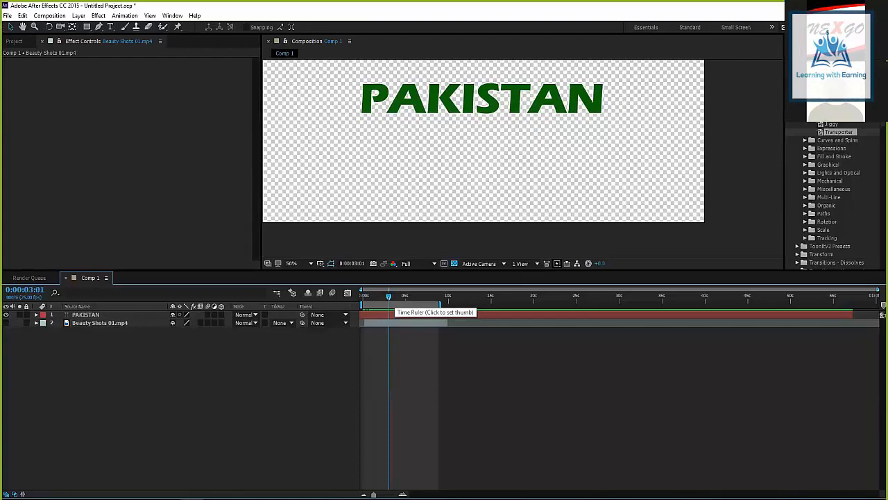
Replay the title animation from the start of the composition with the work area ending at about 9 seconds
click(348, 293)
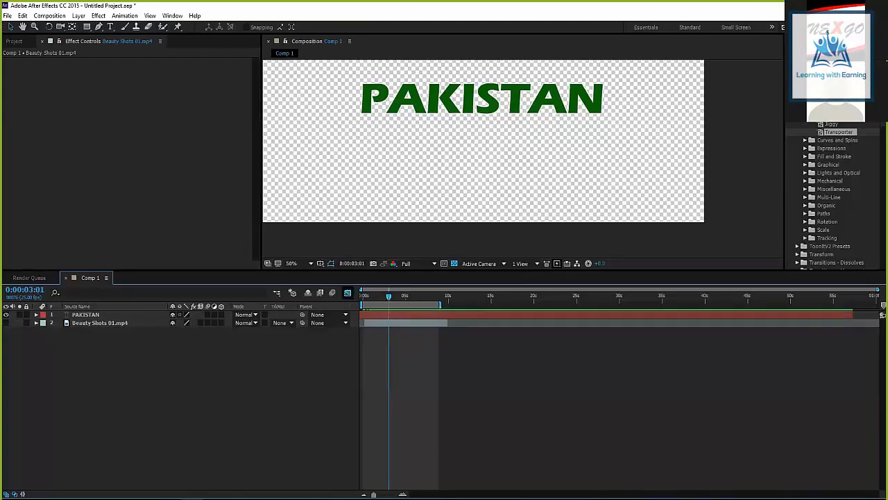
click(348, 293)
mouse_move(388, 297)
mouse_down()
mouse_move(376, 296)
mouse_move(438, 305)
mouse_up()
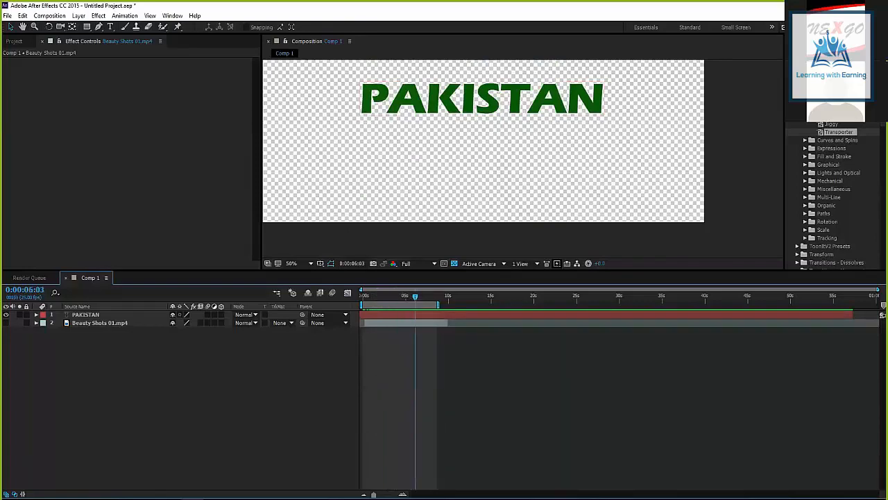
mouse_move(364, 296)
mouse_down()
mouse_move(436, 297)
mouse_move(364, 296)
mouse_up()
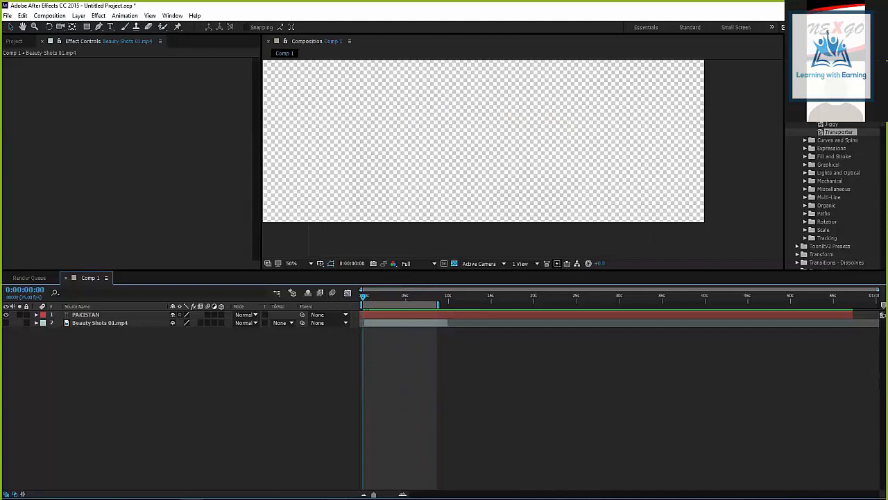
key(space)
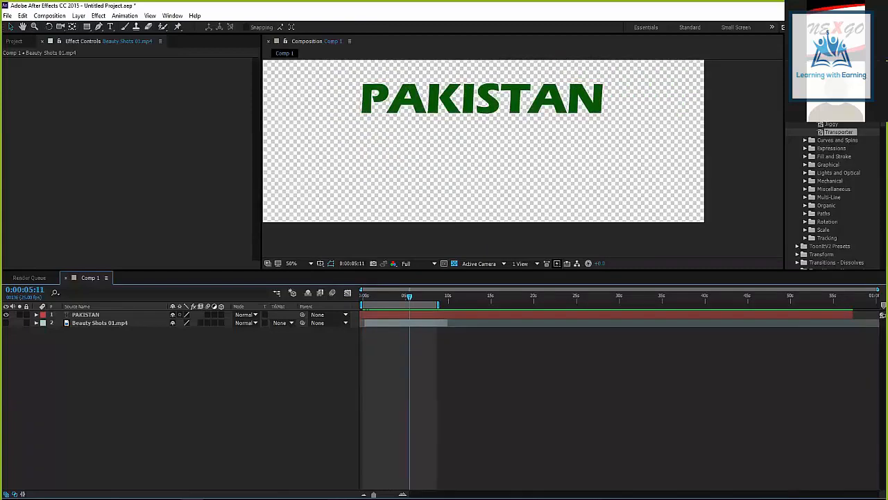
key(comma)
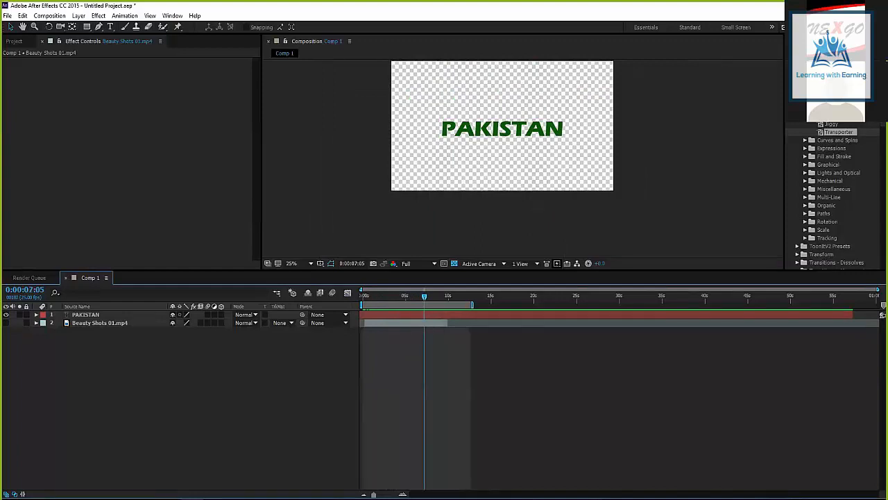
Expand the PAKISTAN layer's Text properties down to Range Selector 1 of the Transporter Animator and enlarge the timeline scale
scroll(833, 194, down, 3)
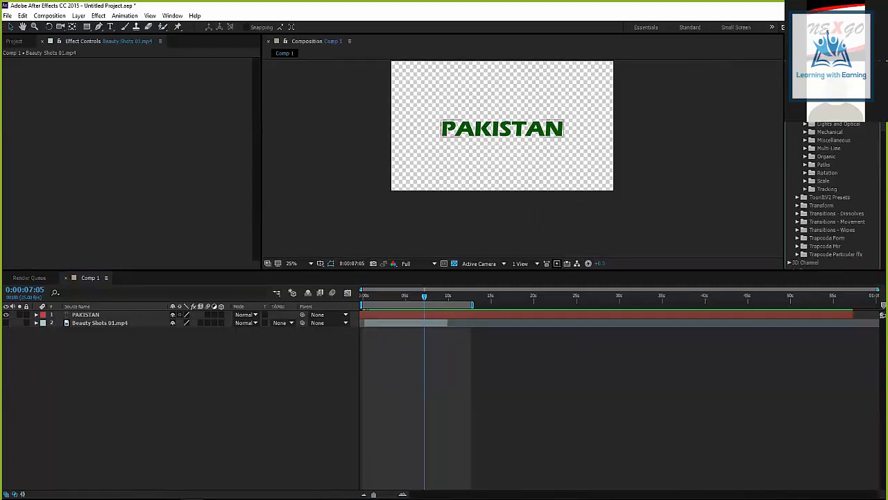
click(36, 315)
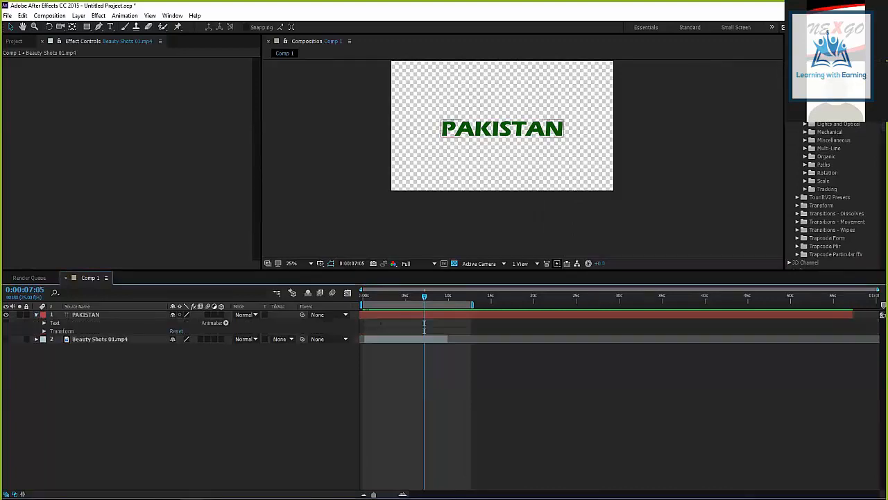
click(45, 322)
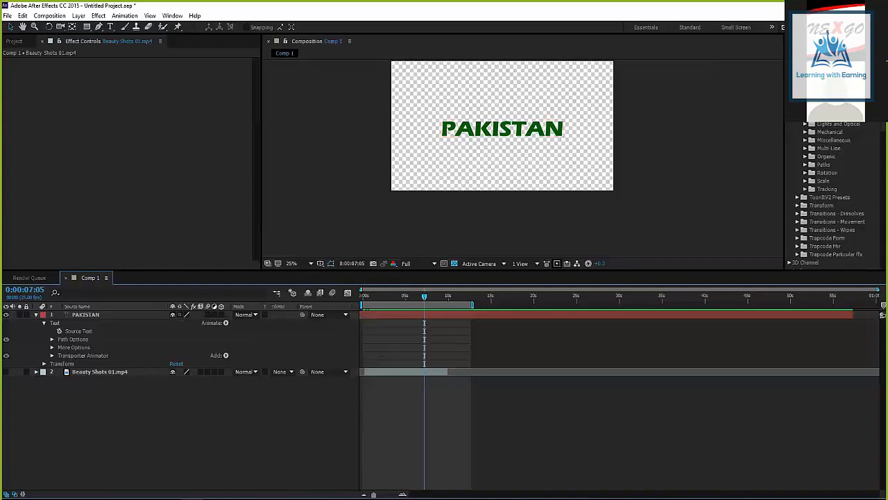
click(52, 355)
key(equal)
key(equal)
key(equal)
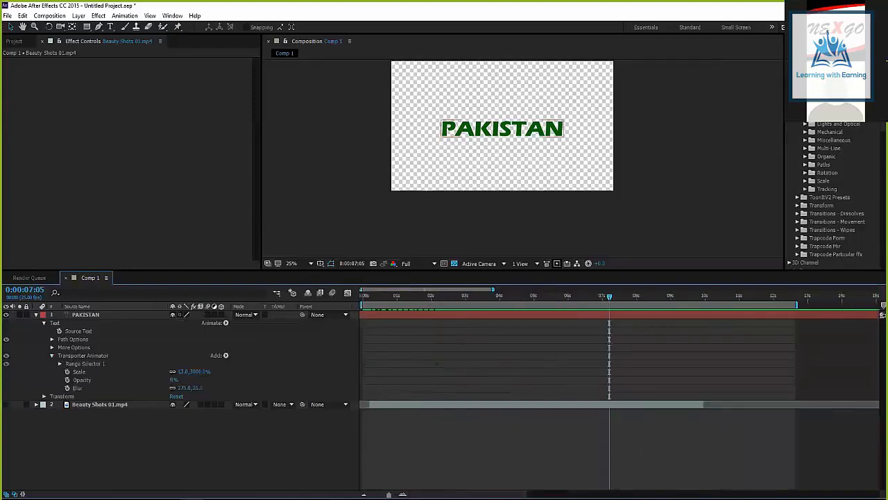
click(60, 363)
Play the title past its Offset keyframes and select both keyframes of Range Selector 1
drag(467, 365, 364, 412)
key(space)
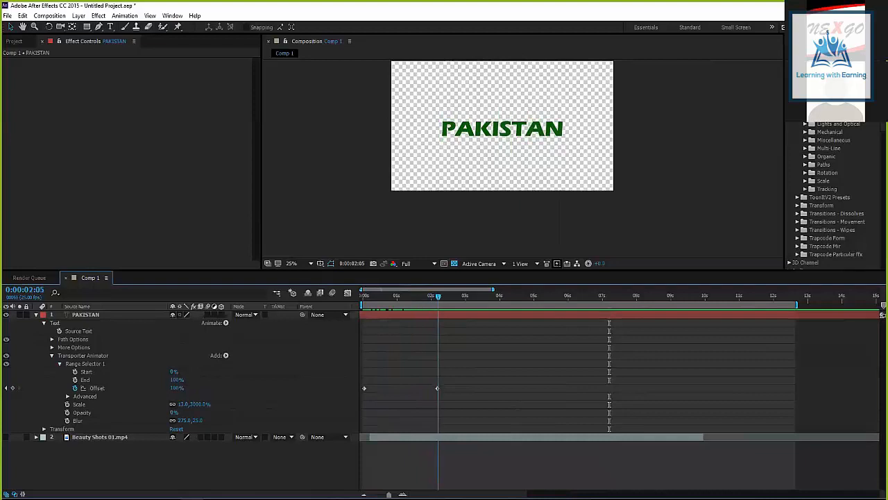
drag(466, 363, 359, 416)
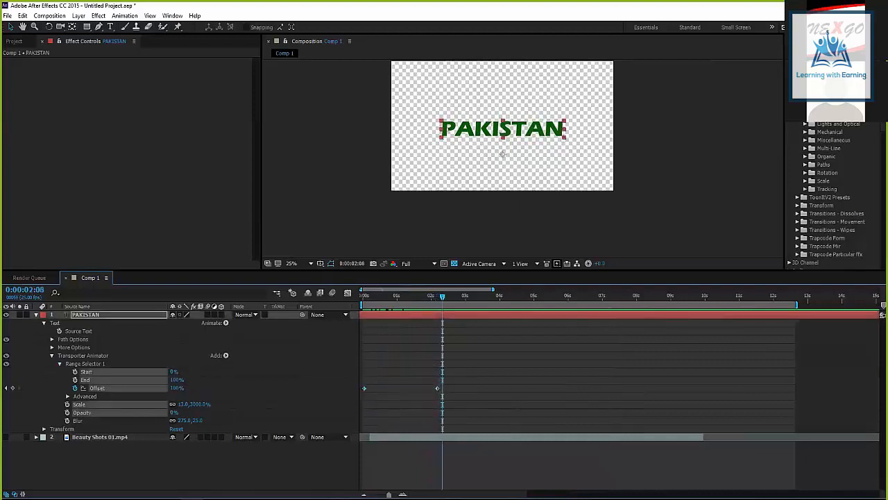
Collapse the PAKISTAN layer's properties and resume the preview briefly with that layer selected
click(52, 355)
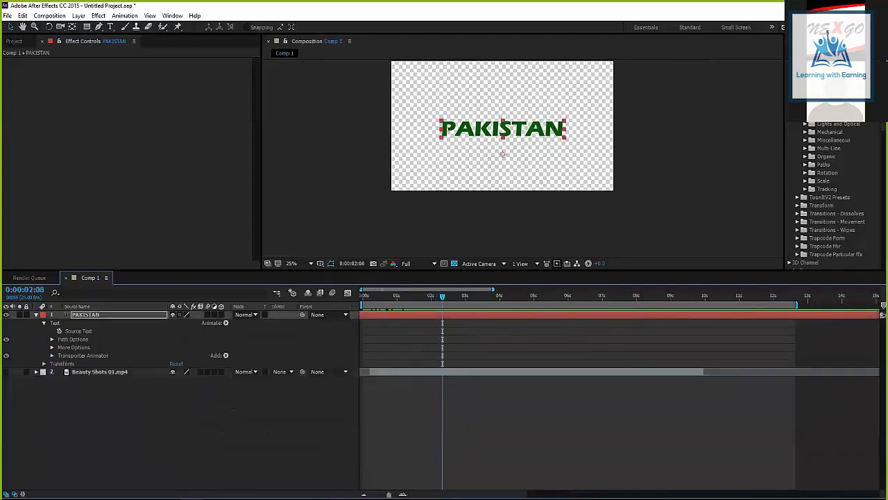
click(36, 314)
click(111, 378)
click(100, 323)
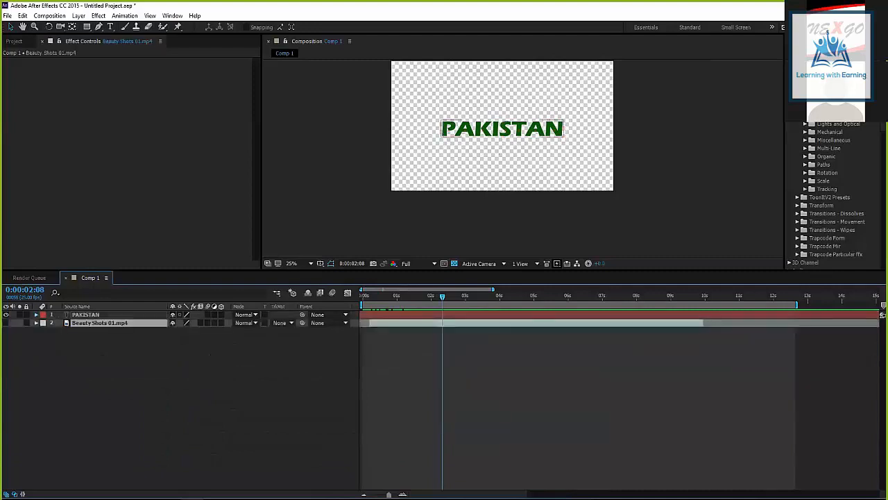
click(86, 315)
key(space)
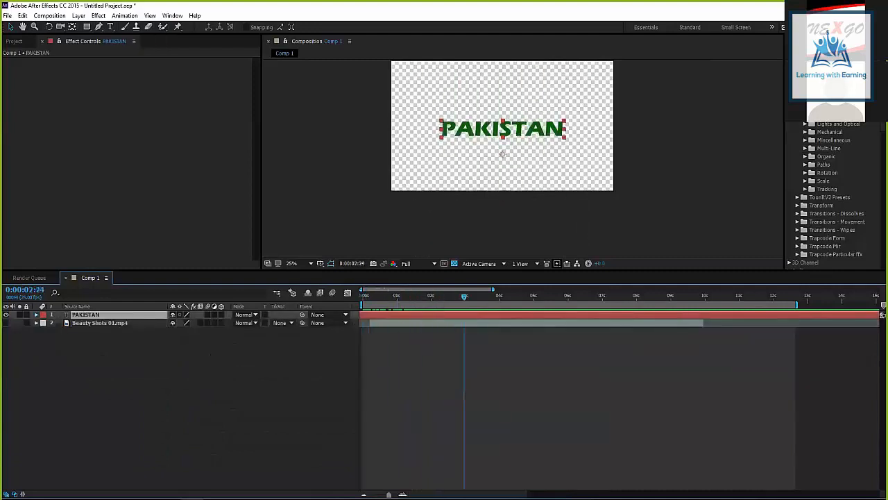
Reopen the PAKISTAN layer's Text properties and expand the Transporter Animator to reveal its Offset keyframes
click(36, 314)
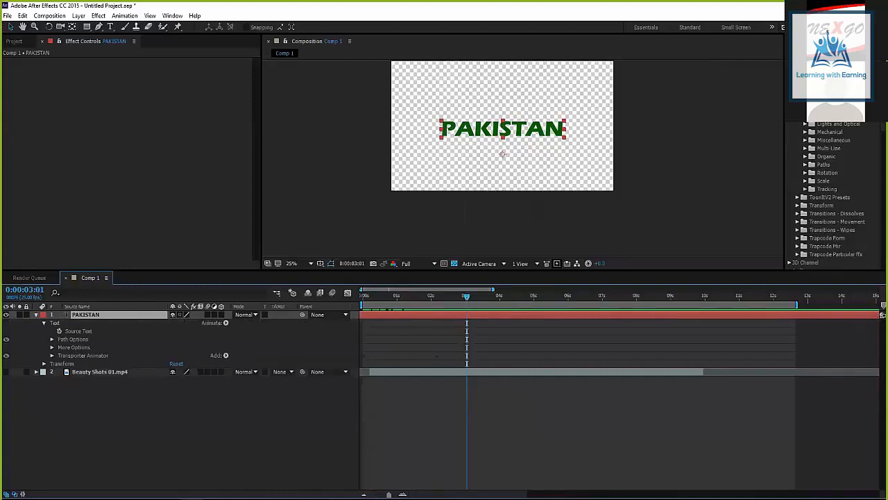
click(44, 323)
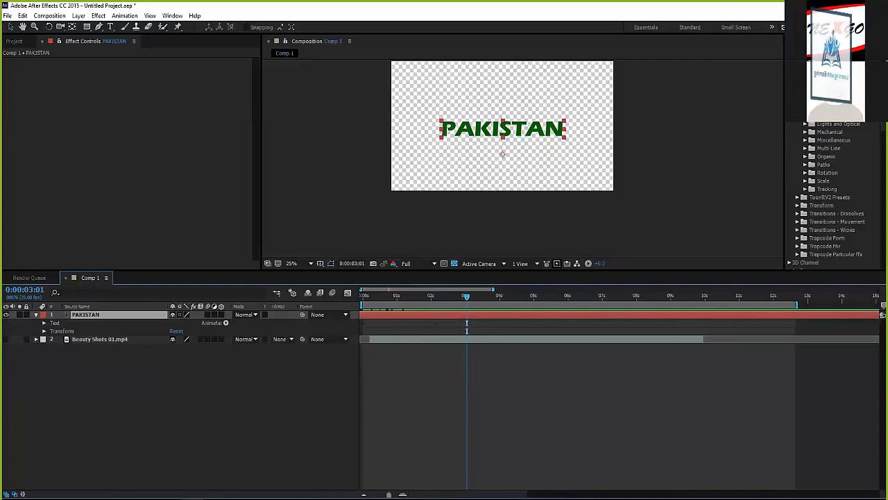
click(44, 323)
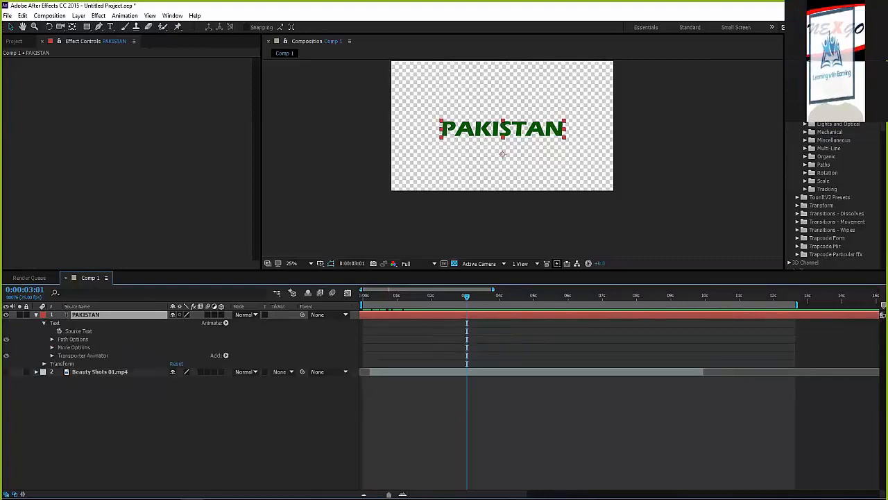
click(52, 355)
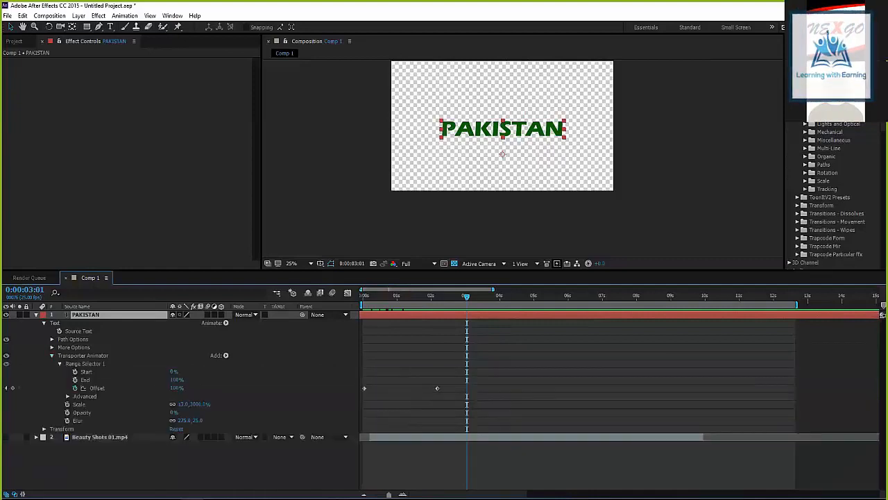
Copy both Offset keyframes of Range Selector 1, paste them at 0:00:09:21, and preview the title from the start
click(437, 388)
drag(442, 376, 335, 399)
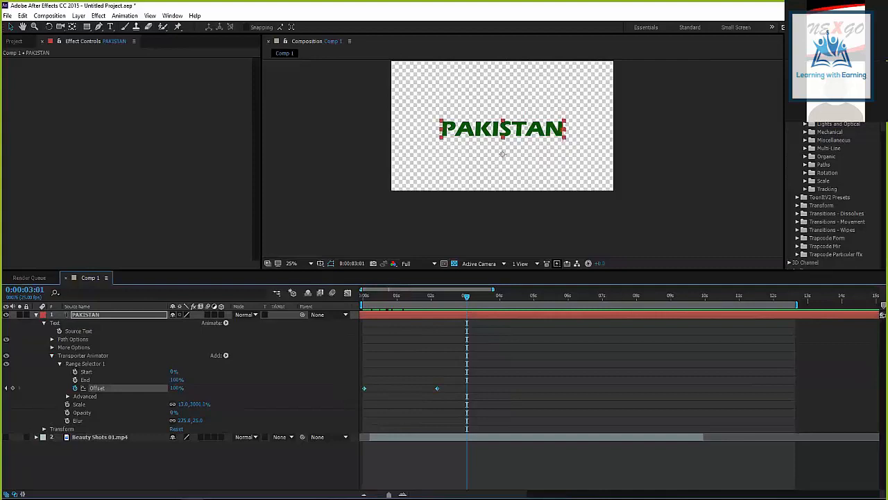
drag(450, 368, 338, 409)
key(space)
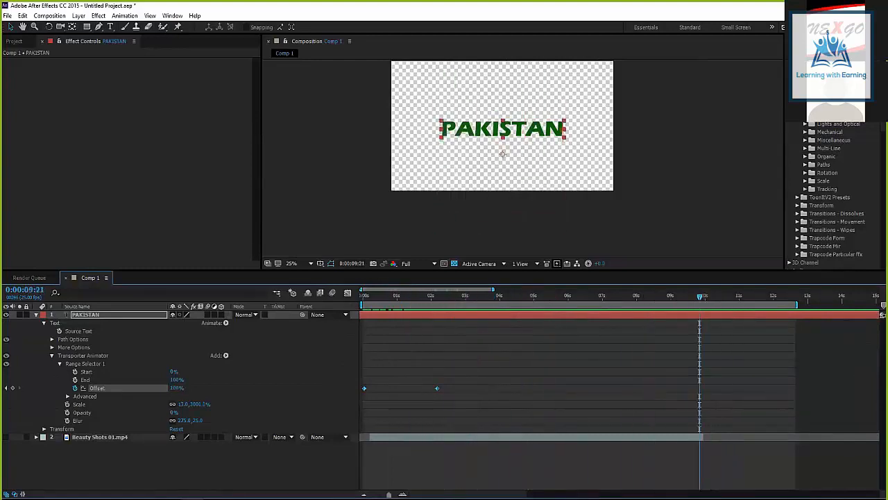
key(ctrl+v)
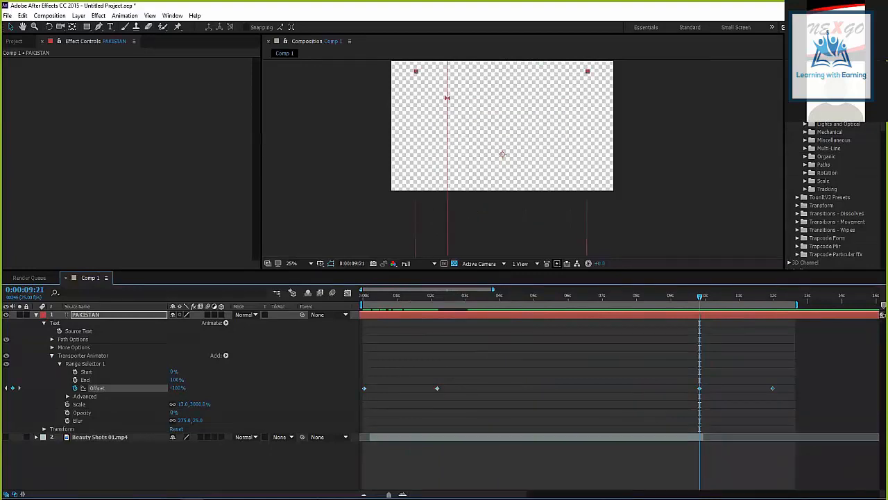
key(F2)
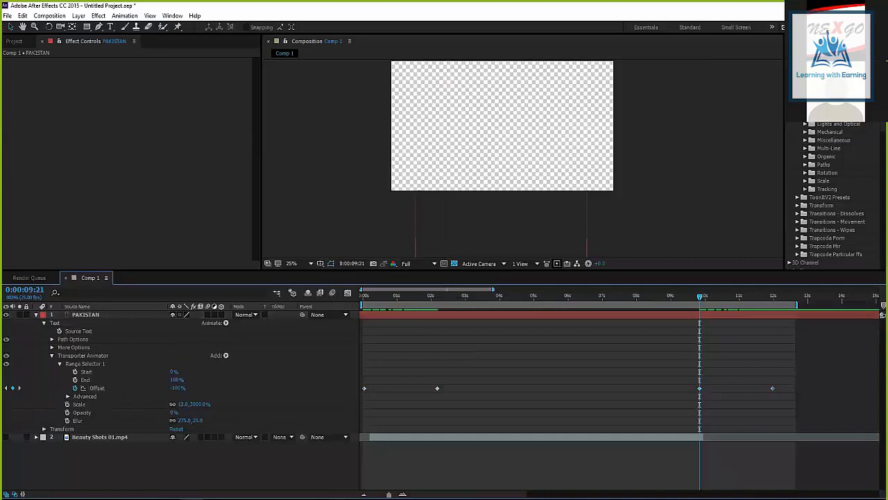
key(space)
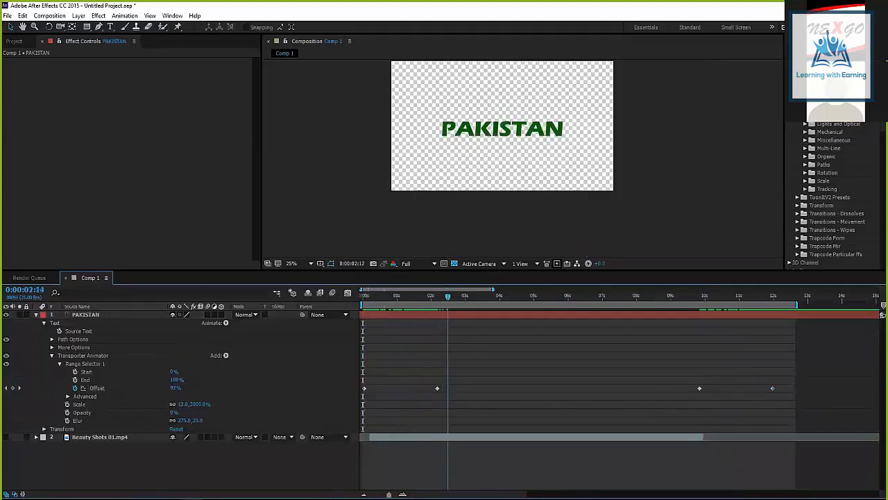
Reverse the order of the two pasted Offset keyframes, placing them at about 8.6 and 10.5 seconds
mouse_move(447, 297)
mouse_down()
mouse_move(819, 297)
mouse_move(644, 297)
mouse_up()
drag(772, 388, 676, 388)
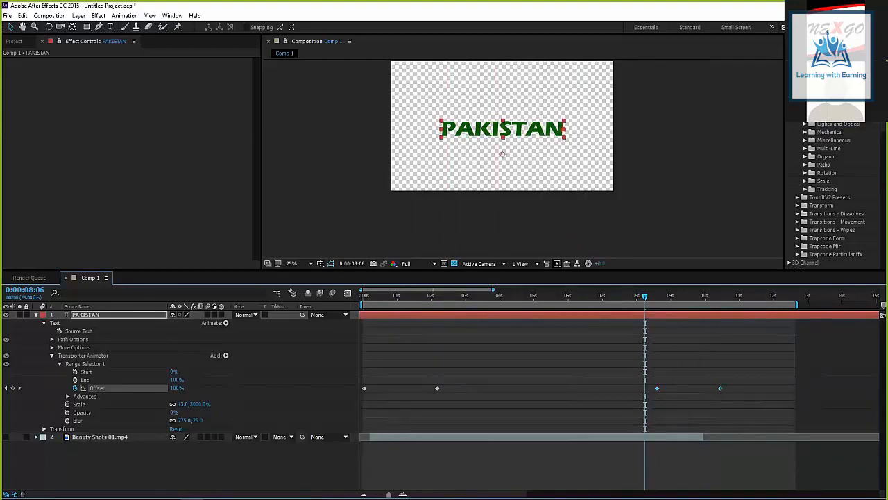
click(747, 362)
drag(747, 361, 690, 401)
click(690, 401)
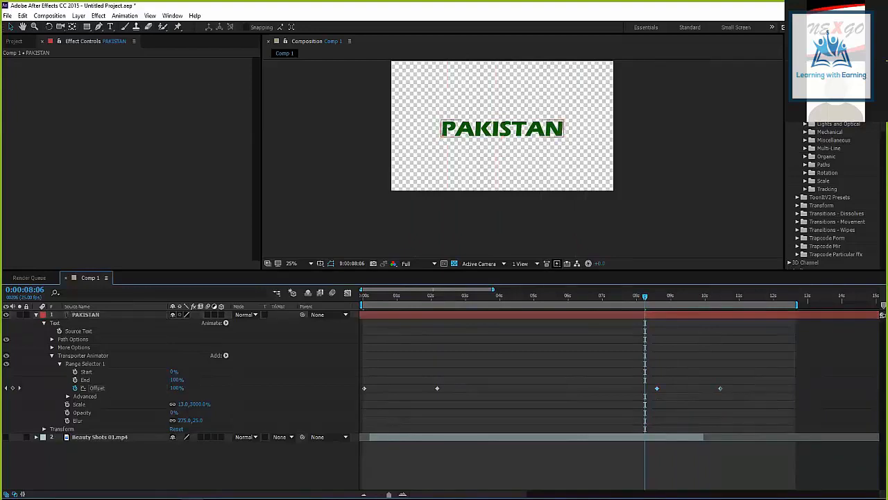
click(657, 388)
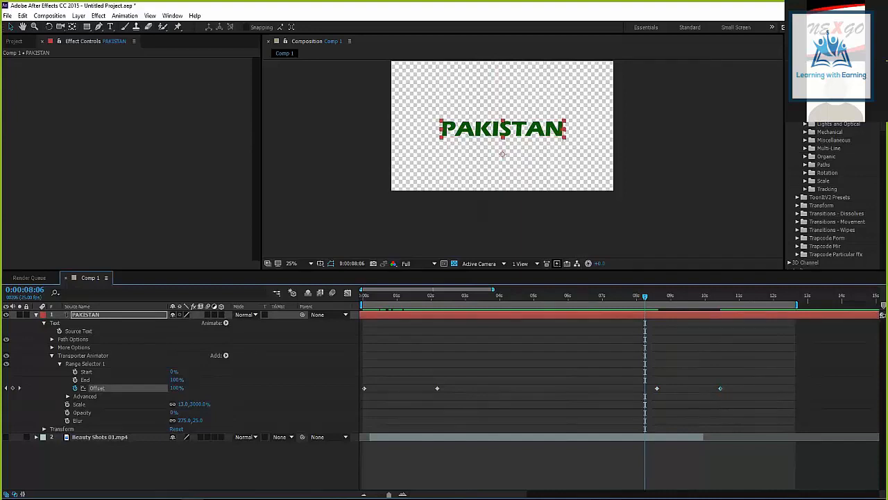
Preview the title's entrance from the start and select the Offset keyframe that ends it
key(Home)
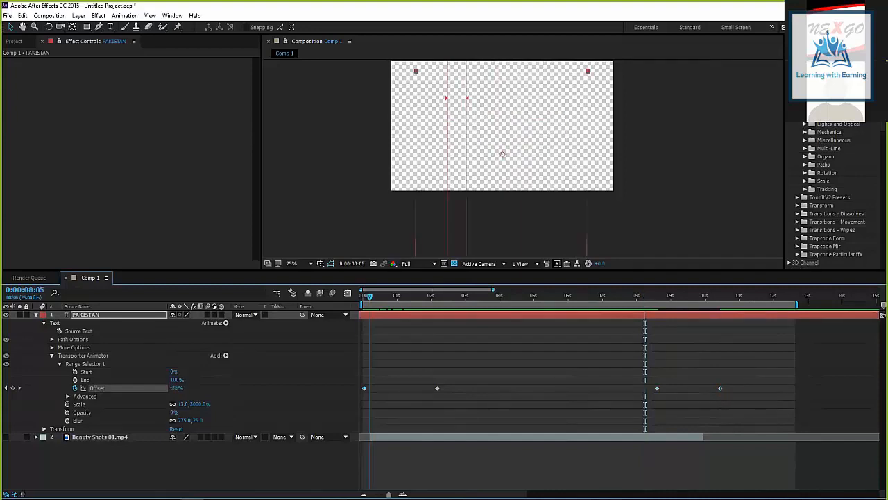
key(space)
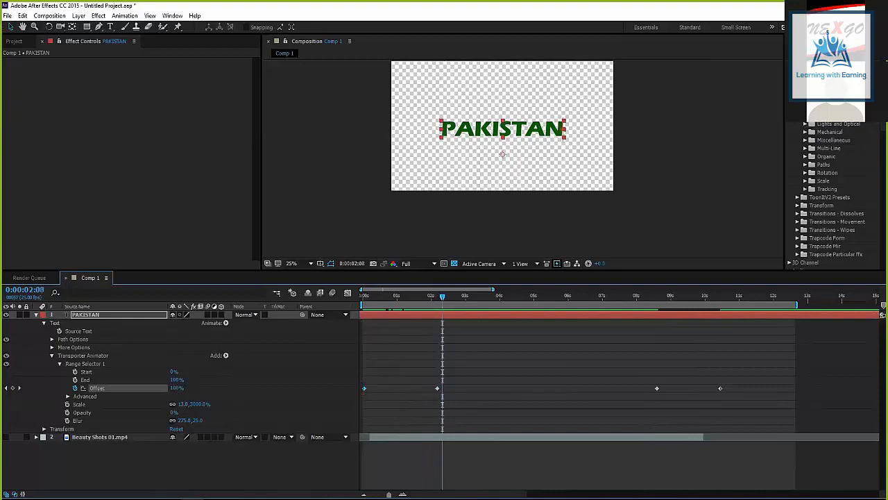
drag(419, 370, 449, 405)
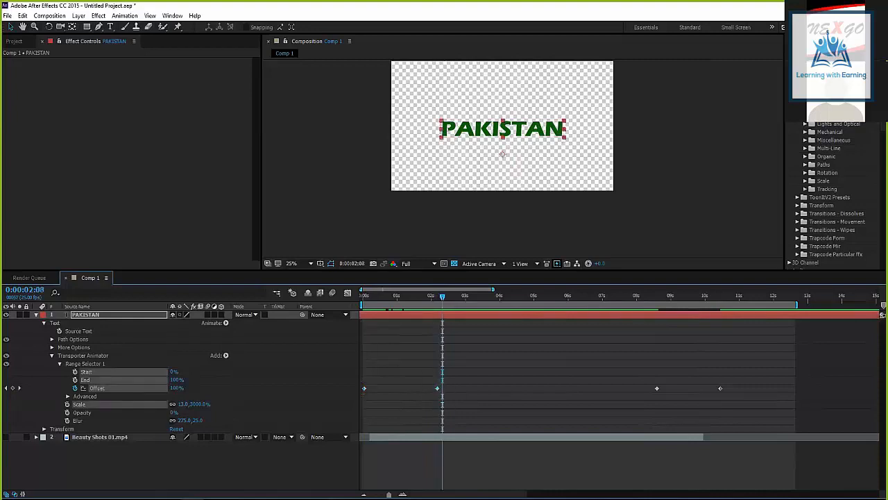
Shift the closing pair of Offset keyframes to about 10.4 and 12.2 seconds and scrub through the exit animation
drag(443, 296, 750, 296)
drag(648, 368, 778, 388)
click(758, 364)
drag(693, 296, 792, 296)
click(753, 297)
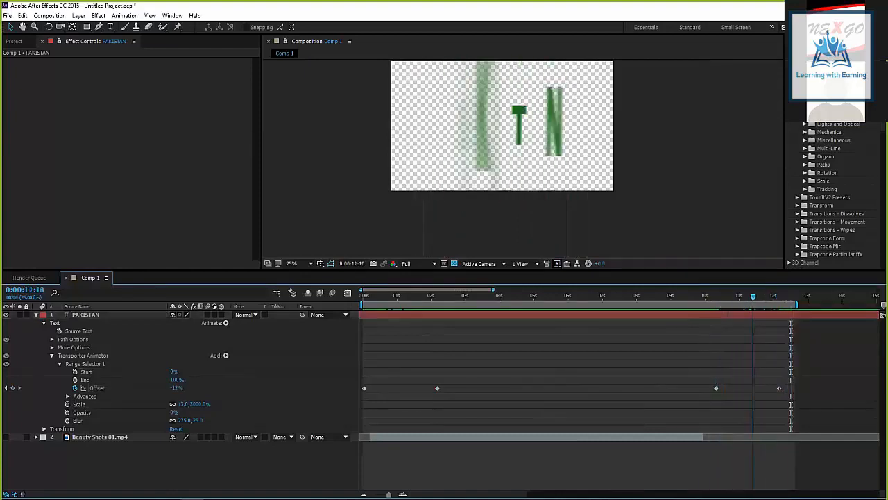
Set the current time to 0:00:03:10, collapse the Transporter Animator and expand the PAKISTAN layer's Transform properties
key(minus)
key(minus)
drag(485, 296, 430, 296)
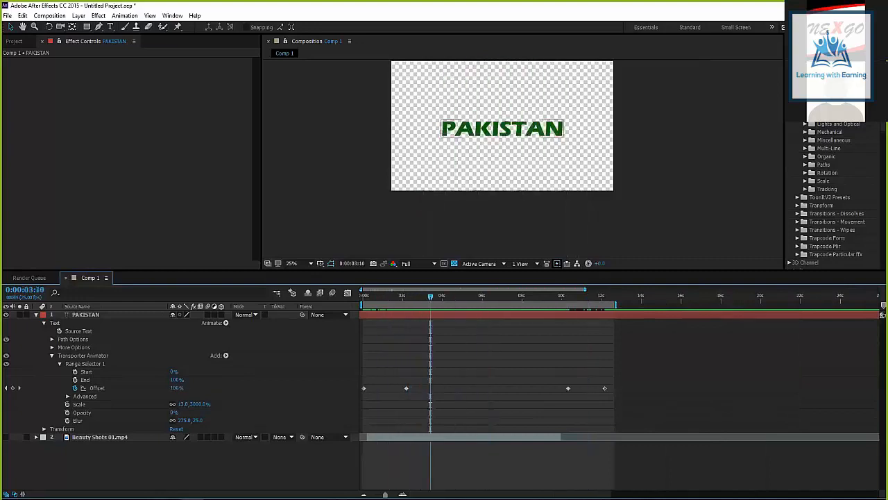
click(52, 355)
click(44, 363)
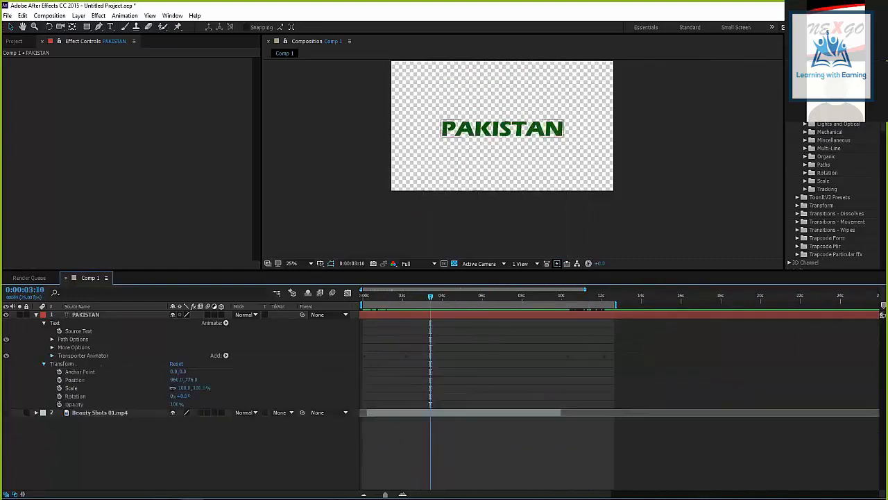
Keyframe the layer's Scale at 0:00:03:10 at 100%, enlarge it slightly at 0:00:03:17, and reduce it a little at 0:00:03:23
click(60, 388)
drag(430, 296, 436, 296)
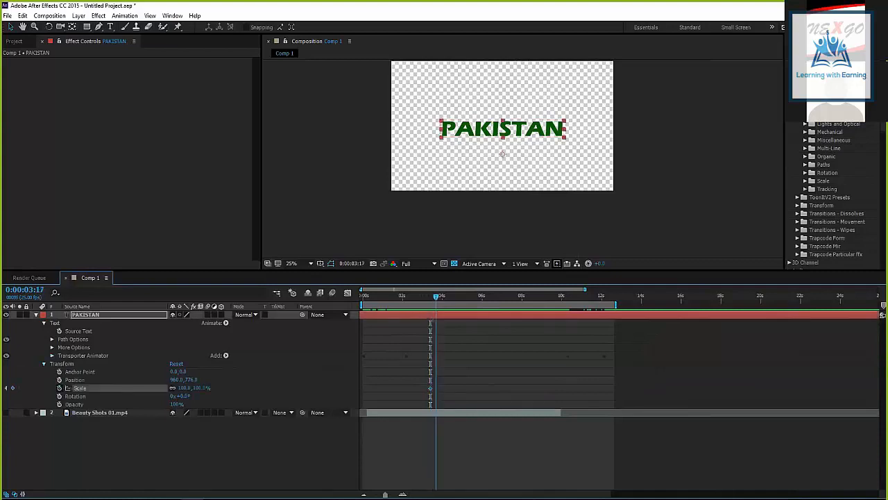
drag(185, 388, 190, 388)
drag(435, 296, 442, 296)
drag(184, 388, 182, 388)
Copy the three Scale keyframes and paste them repeatedly in sequence, with the last set starting at 0:00:08:24
drag(457, 385, 427, 397)
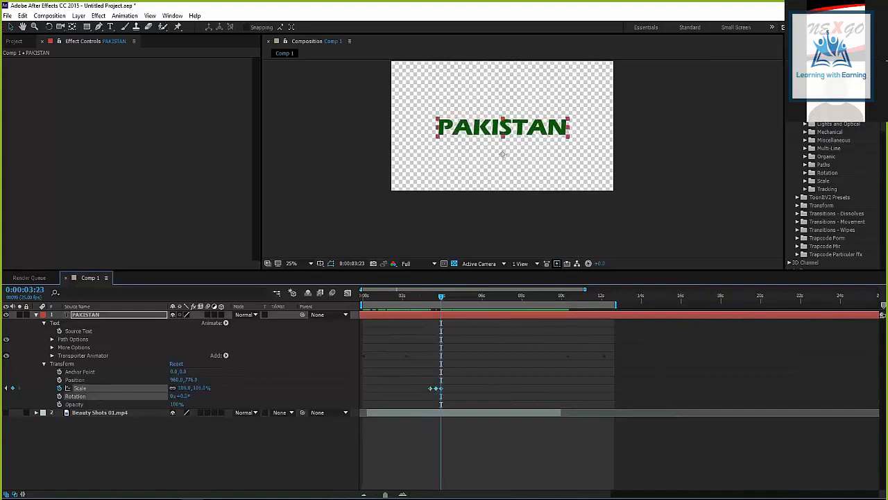
drag(442, 296, 534, 296)
key(ctrl+v)
key(ctrl+v)
key(ctrl+v)
key(ctrl+v)
key(ctrl+v)
key(ctrl+v)
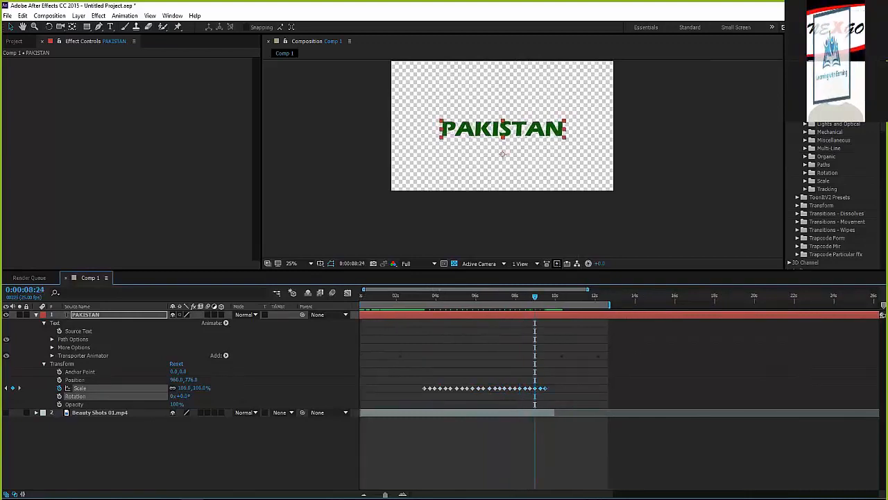
Play back the title's repeated scale pulse and return the timeline view to the beginning
key(space)
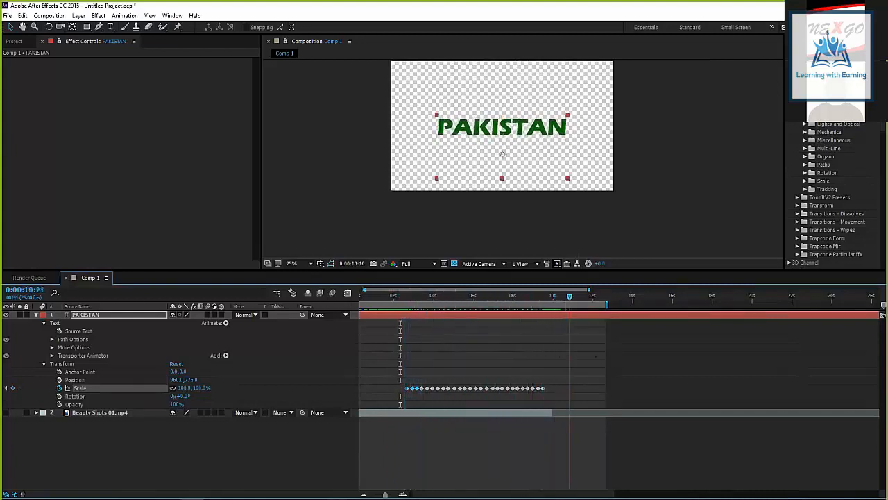
key(space)
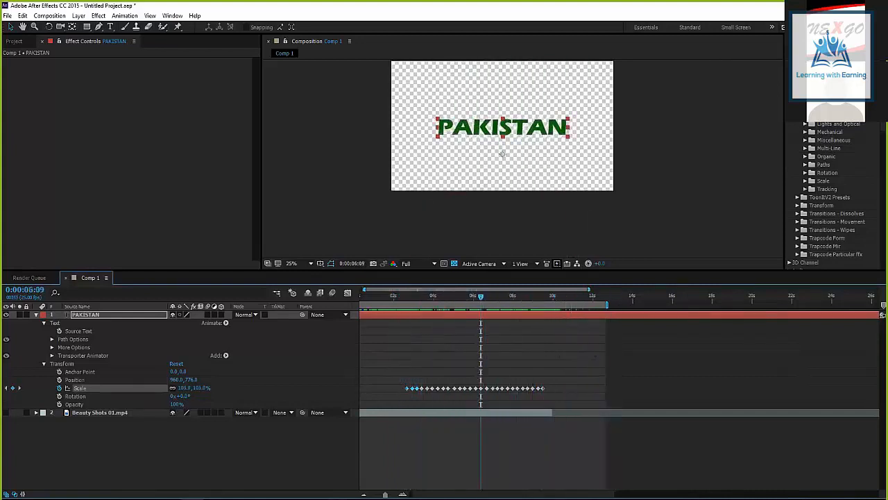
scroll(619, 391, left, 1)
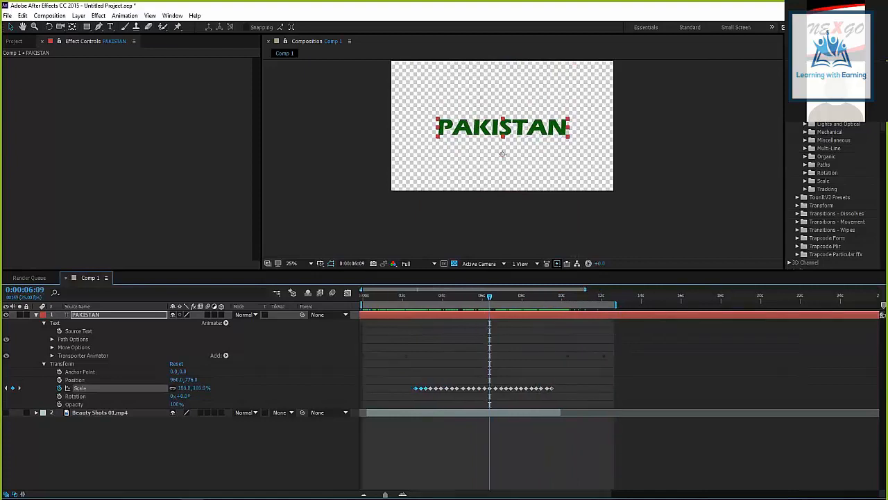
Move the two middle Offset keyframes of the Transporter Animator to about 3.1 and 8.8 seconds and scrub the whole animation
click(44, 363)
click(52, 356)
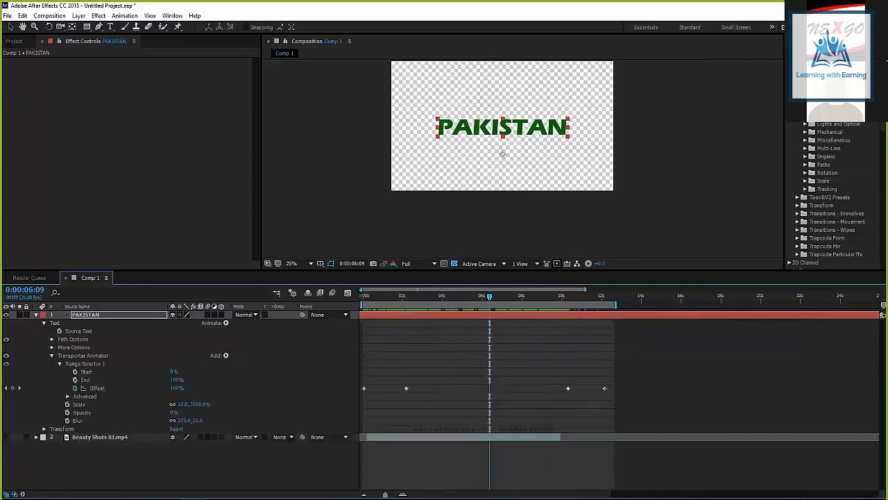
drag(406, 388, 416, 388)
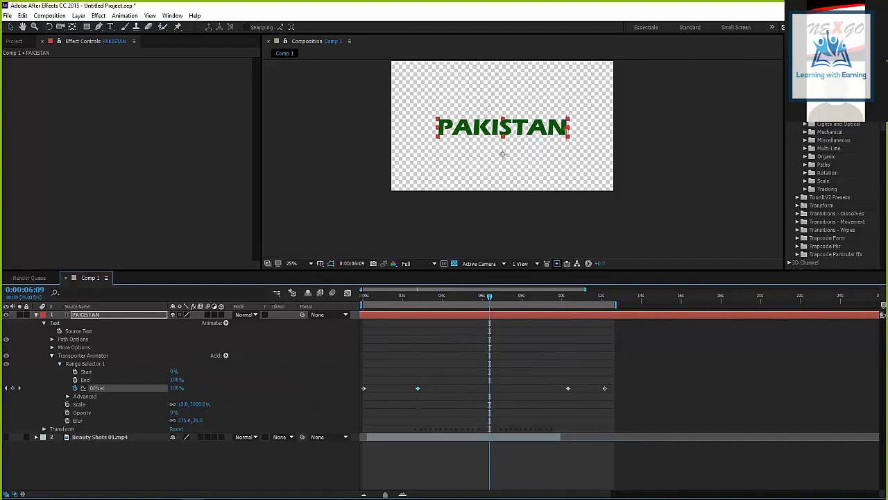
drag(547, 388, 549, 388)
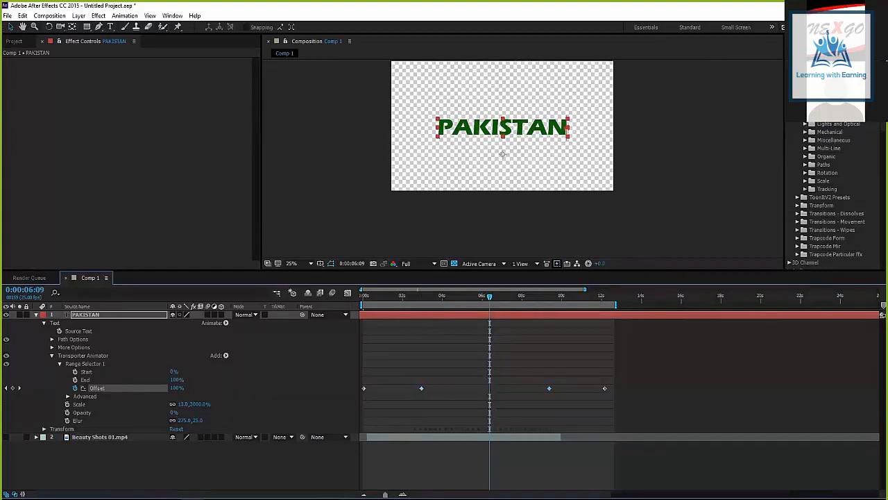
drag(365, 297, 618, 297)
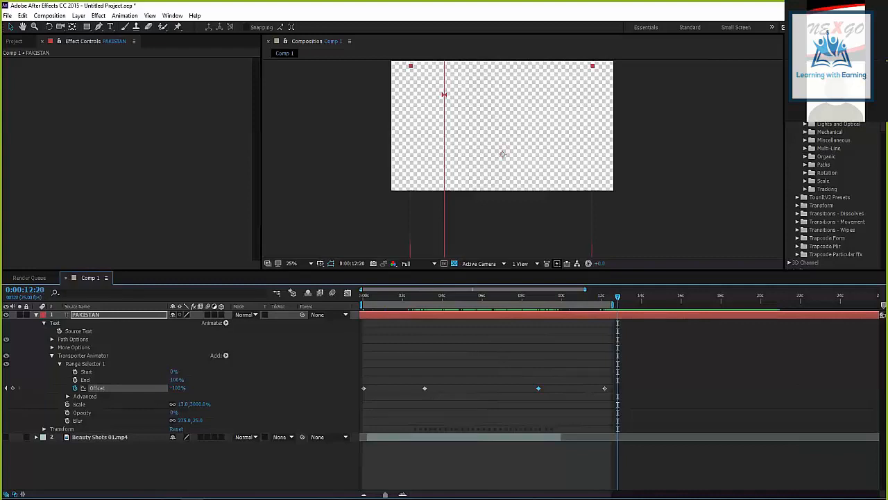
Collapse the PAKISTAN layer's properties and review the finished title animation
click(36, 315)
click(139, 389)
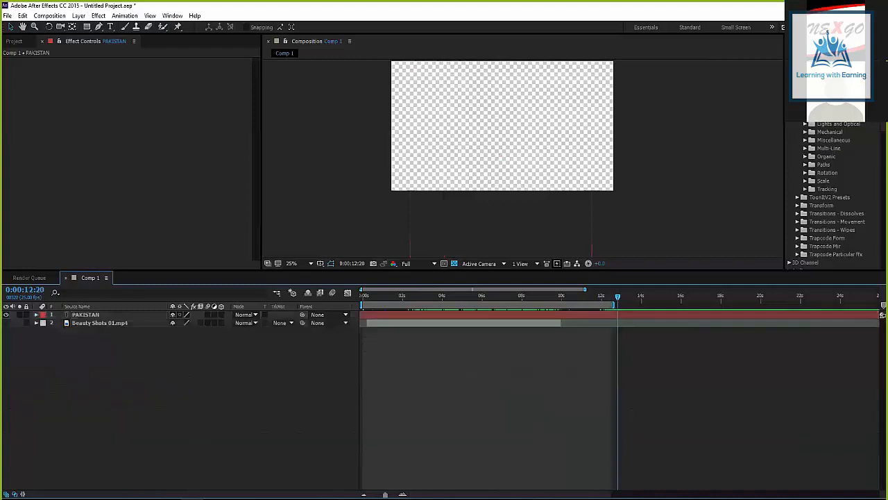
drag(363, 297, 547, 297)
key(space)
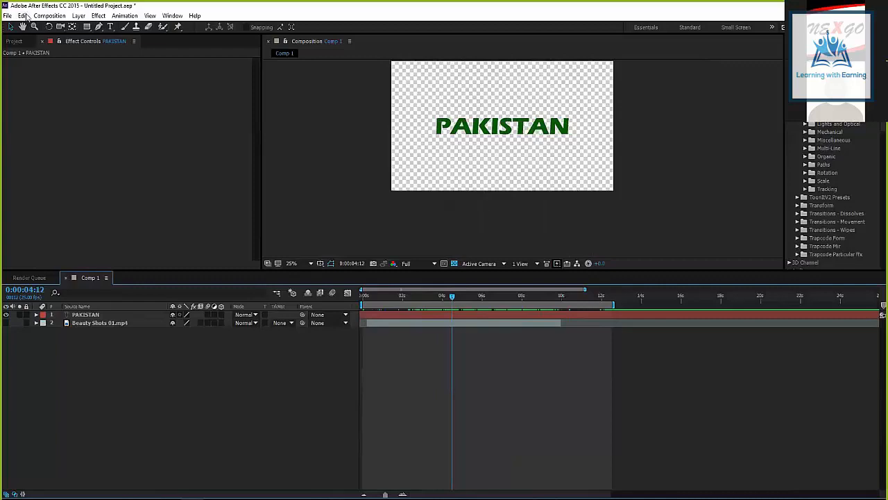
Save the project in the Documents folder under the file name t1
key(ctrl+s)
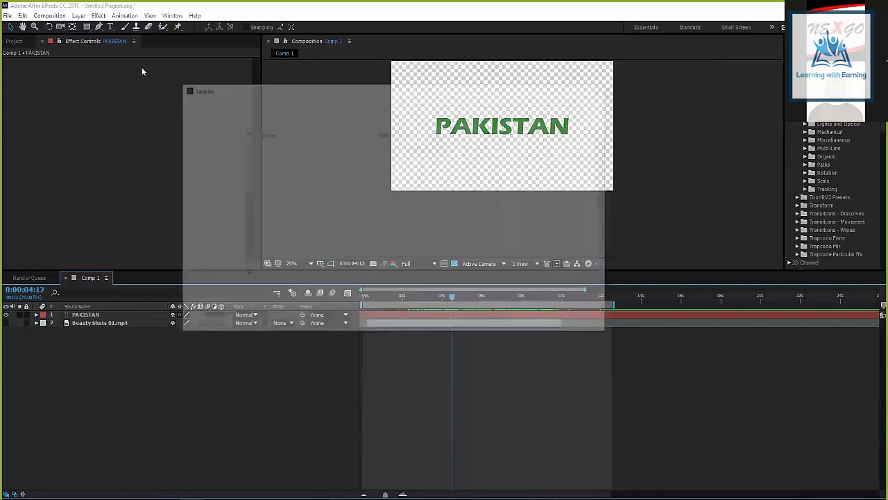
drag(244, 220, 243, 159)
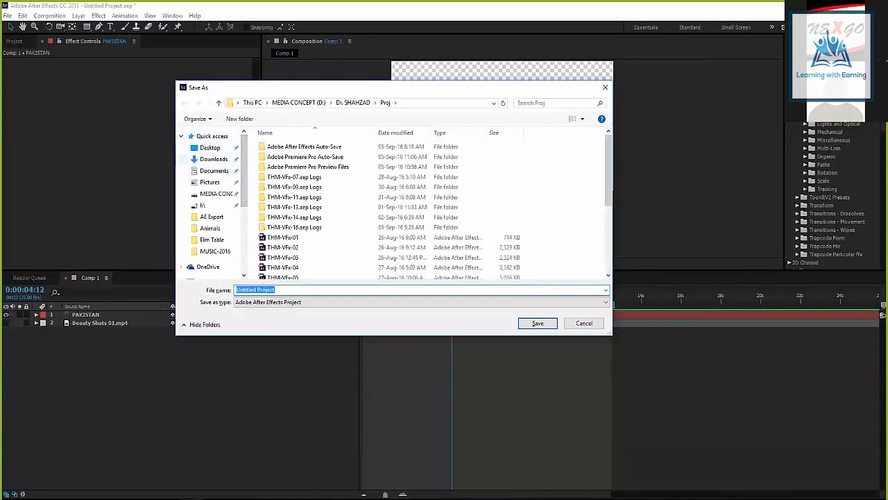
click(214, 170)
click(422, 290)
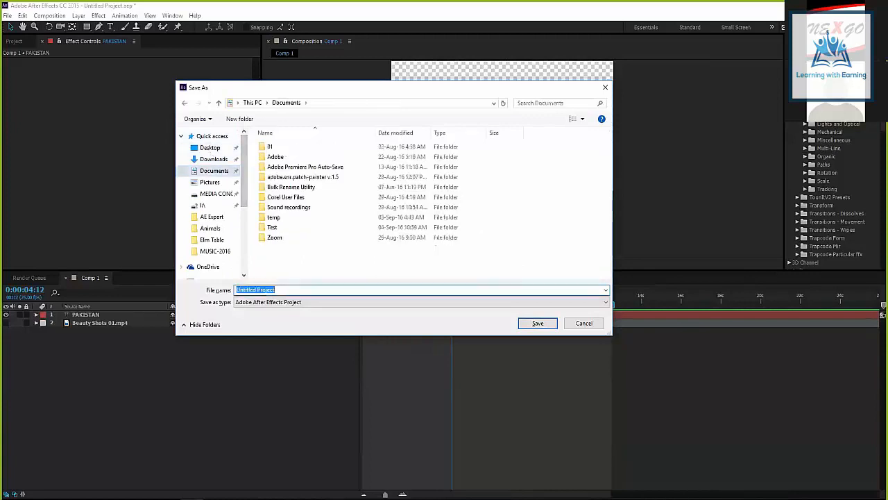
text(t)
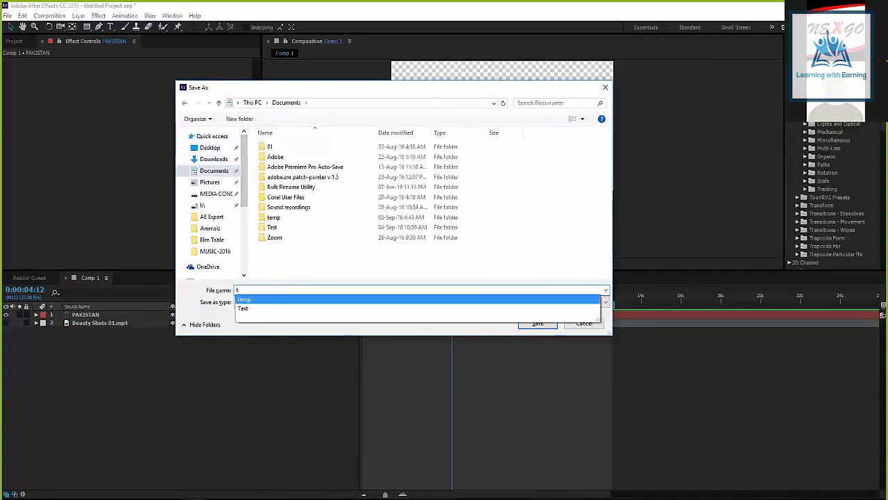
text(tt)
key(Return)
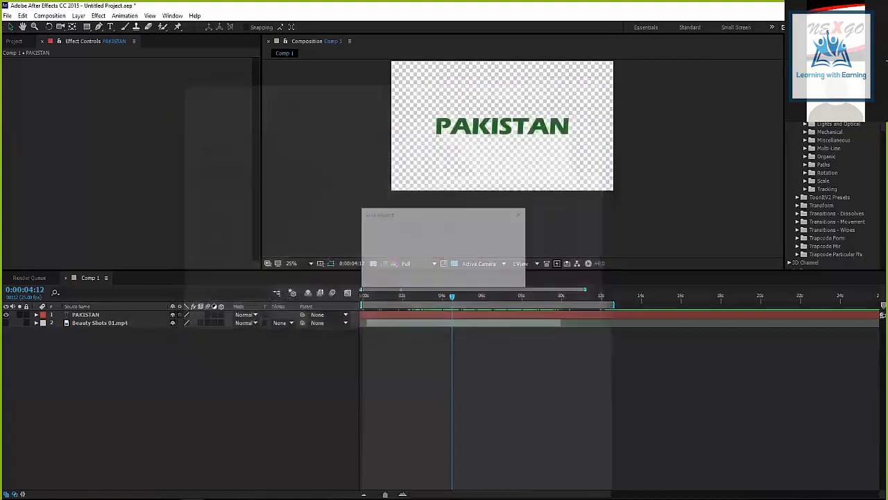
Stop briefly to play the title animation and add Comp 1 to the render queue
key(space)
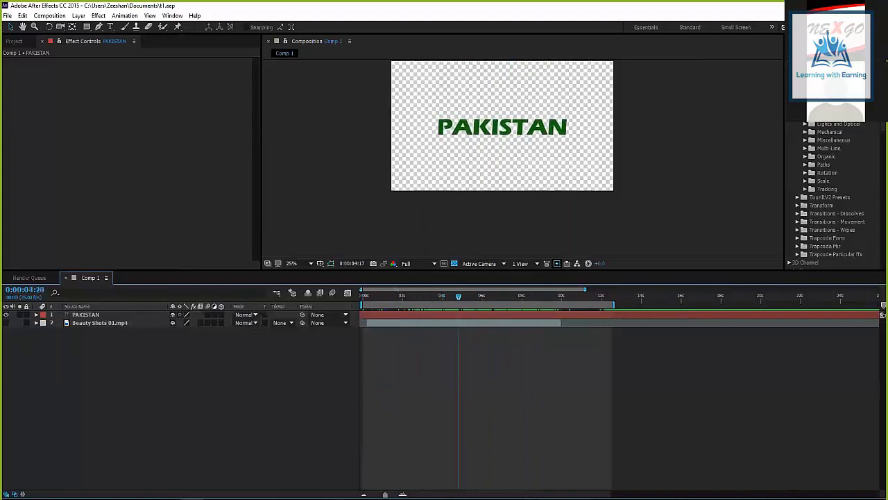
click(6, 15)
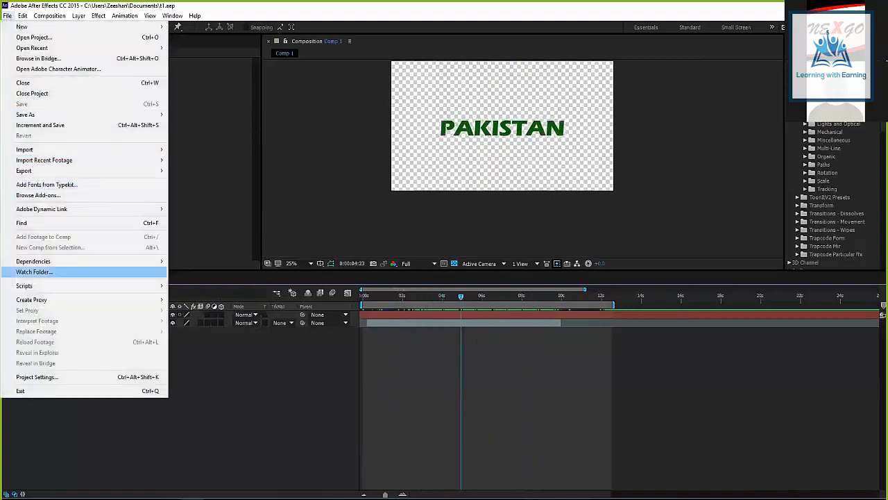
mouse_move(42, 171)
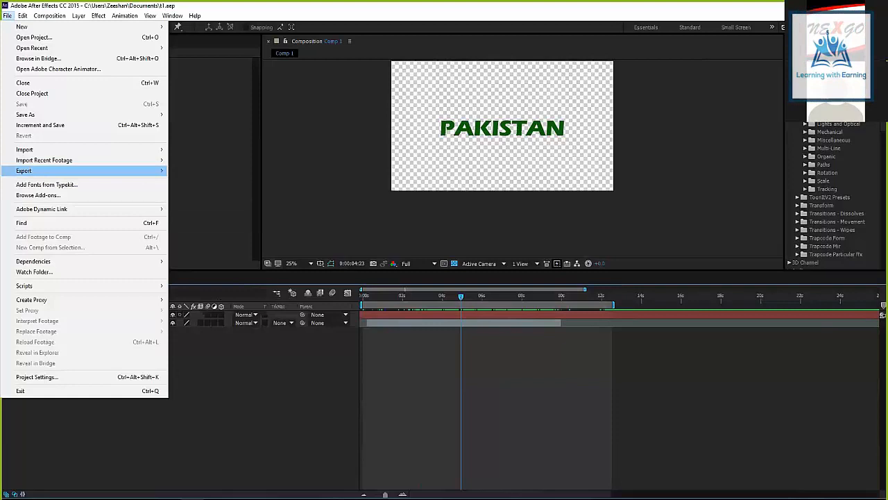
mouse_move(84, 171)
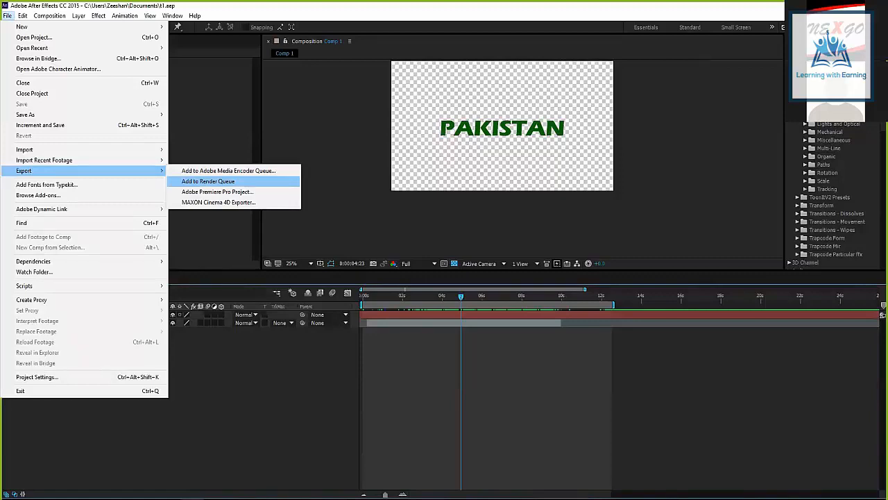
click(208, 181)
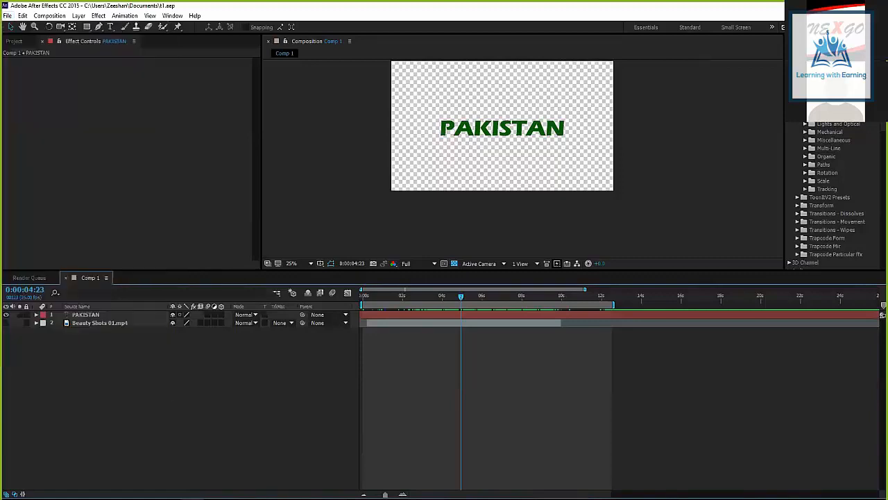
click(56, 17)
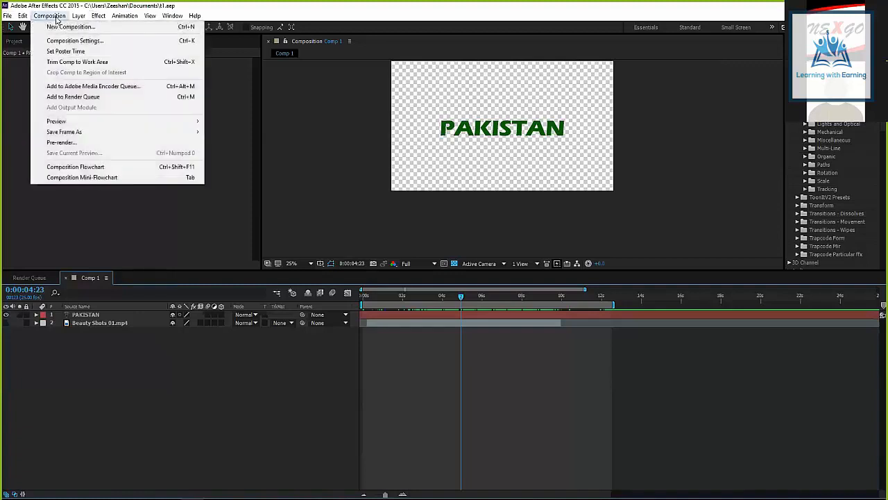
click(81, 98)
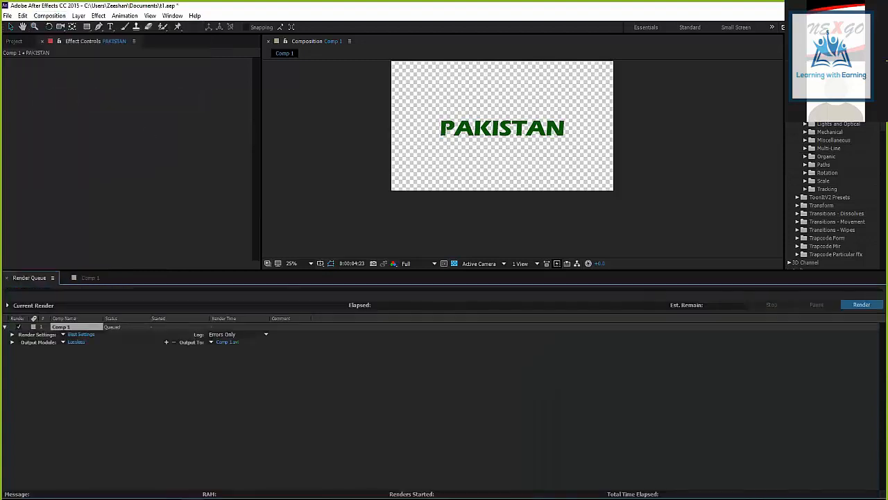
Check the queued Comp 1's render details, return to its timeline and send the composition to the render queue again
click(90, 278)
click(29, 277)
click(5, 327)
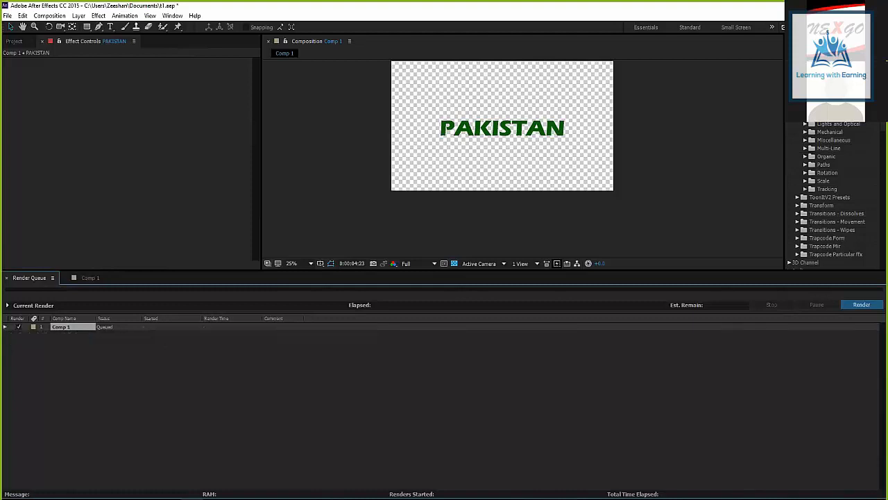
click(5, 327)
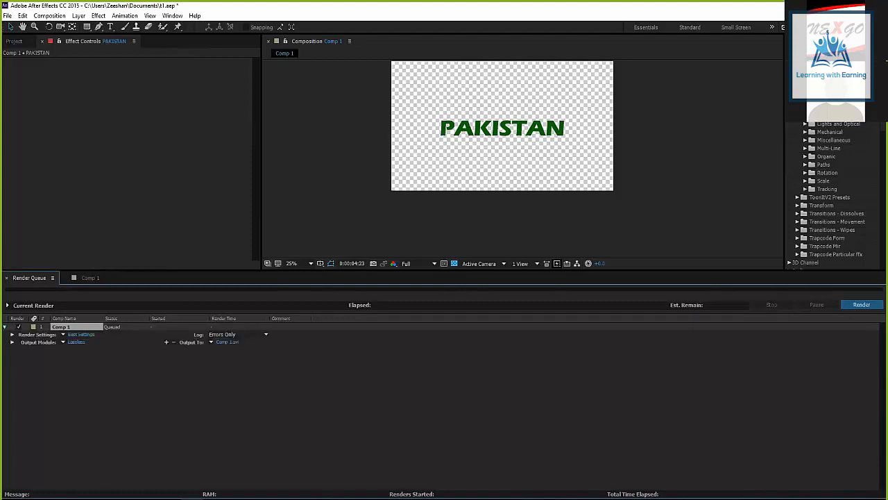
click(90, 278)
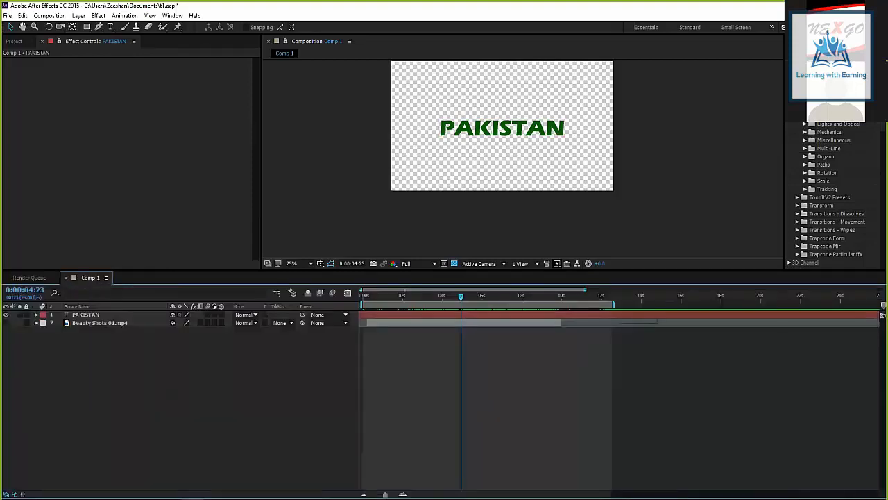
key(ctrl+m)
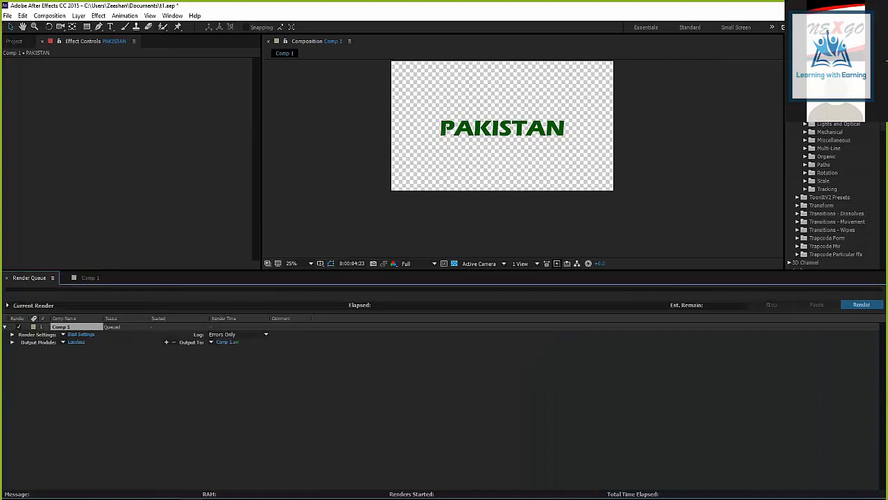
click(81, 335)
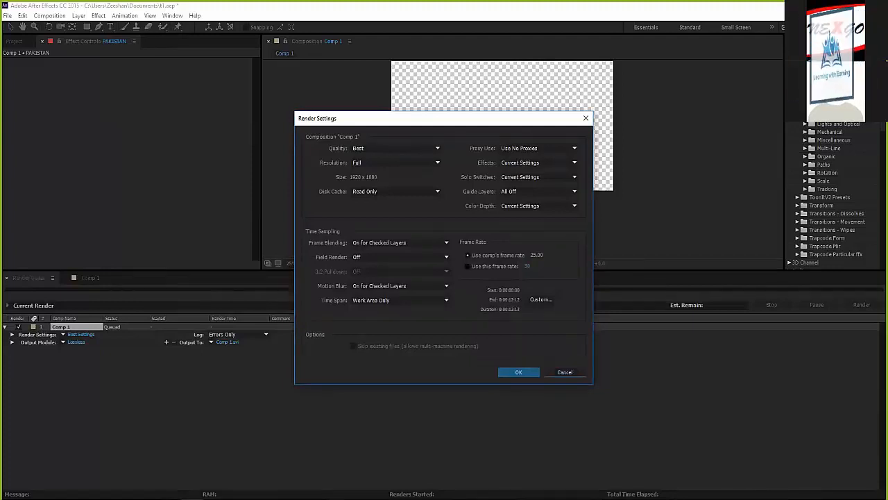
click(468, 267)
click(527, 266)
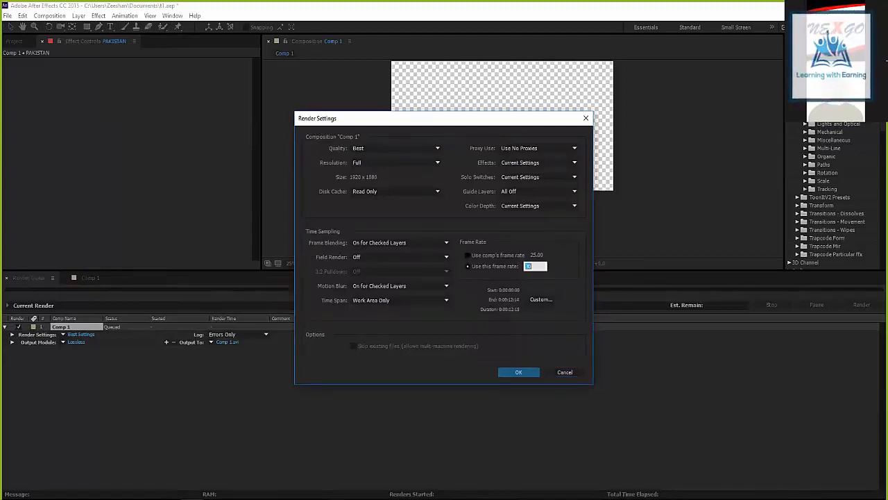
click(467, 255)
click(564, 372)
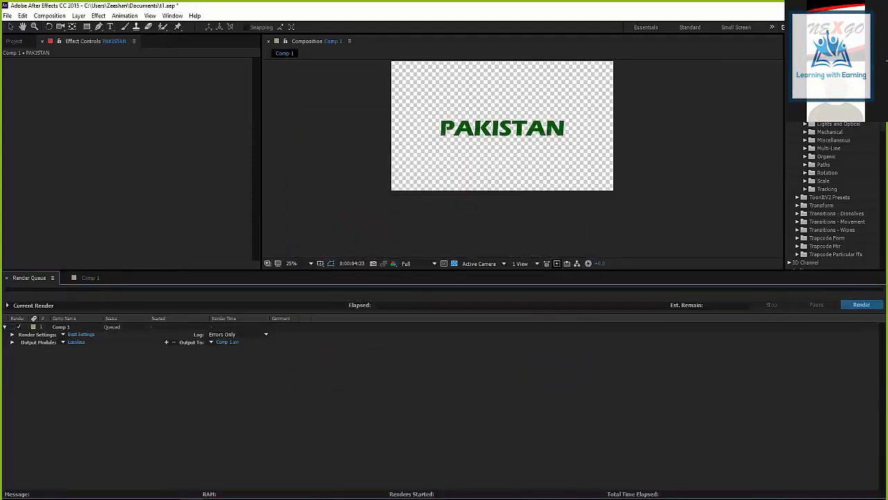
Set Comp 1's output module format to QuickTime with the H.264 video codec
click(76, 342)
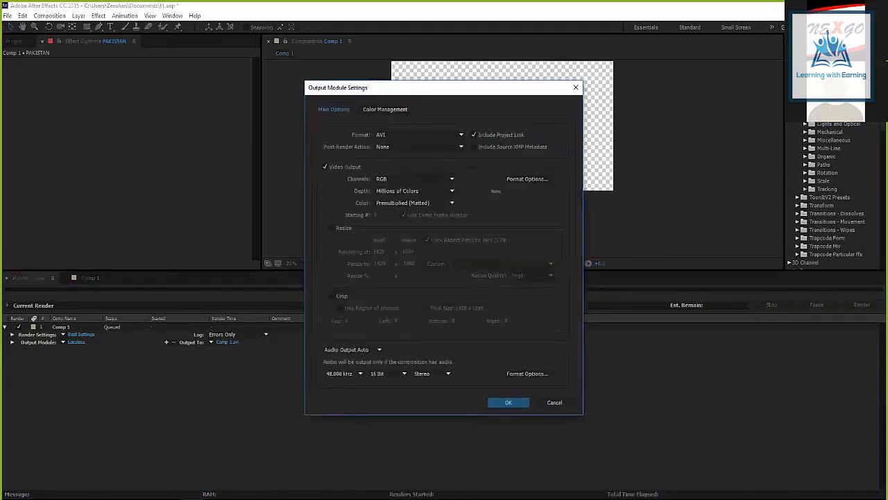
click(420, 134)
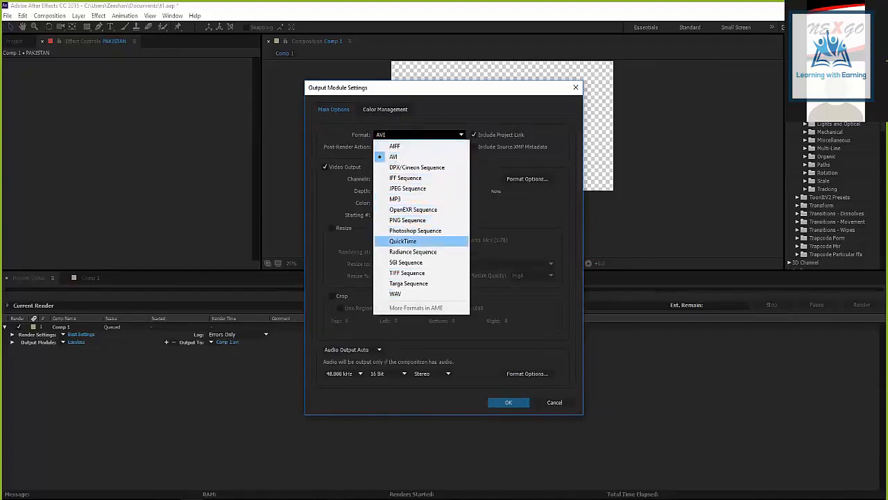
click(402, 241)
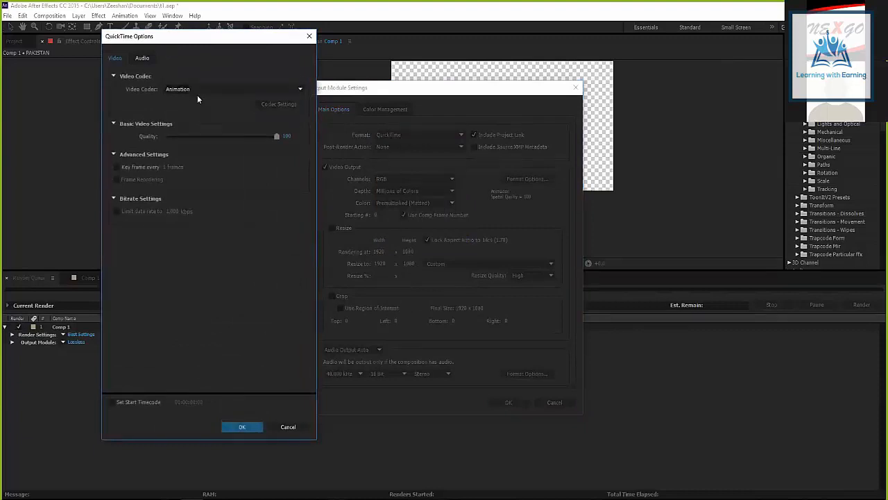
click(197, 89)
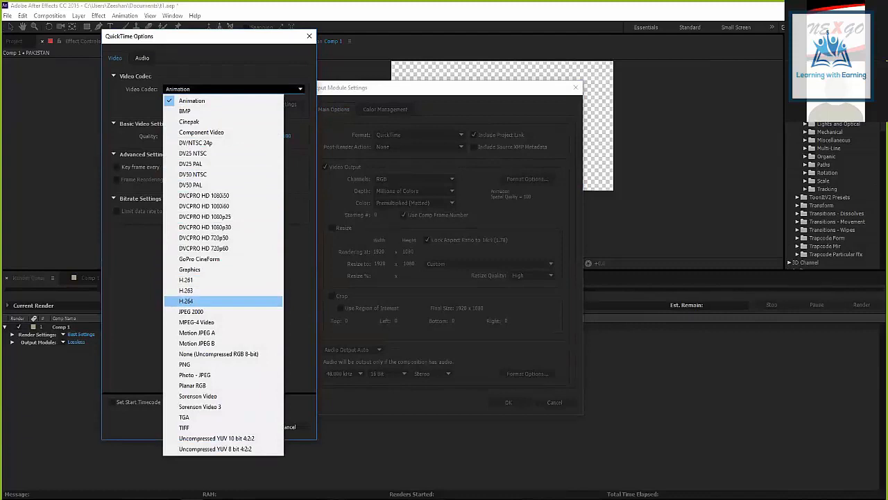
click(208, 301)
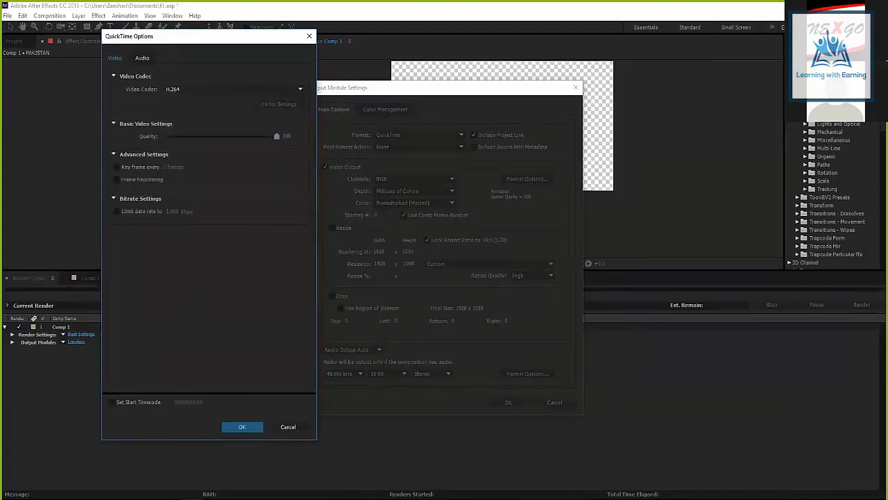
key(Return)
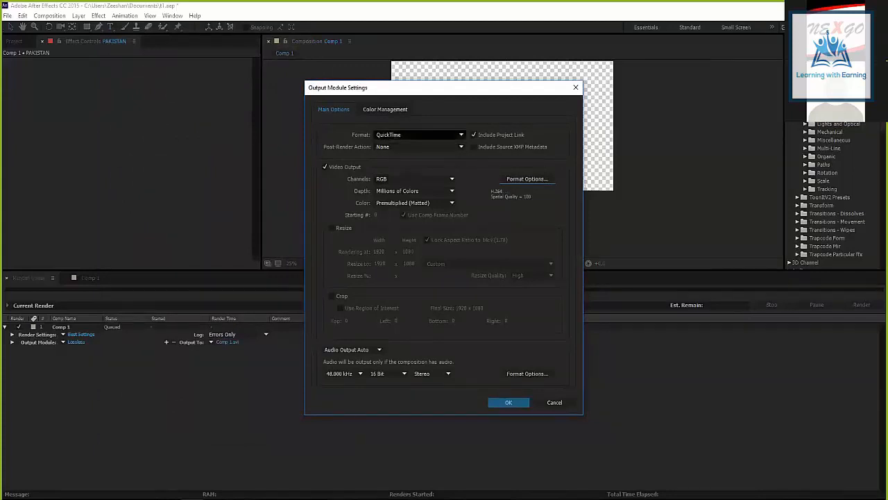
Examine the output format choices and the channel options offered for the QuickTime output
click(418, 134)
click(418, 135)
click(418, 135)
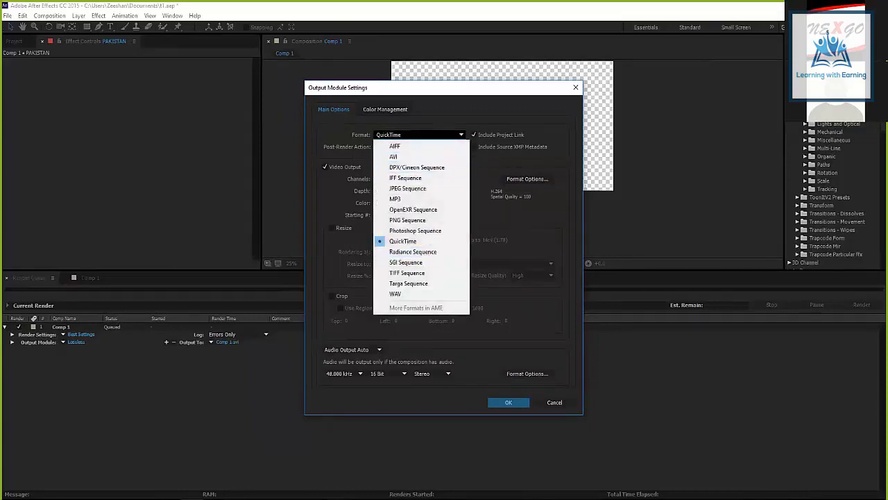
click(419, 134)
click(414, 178)
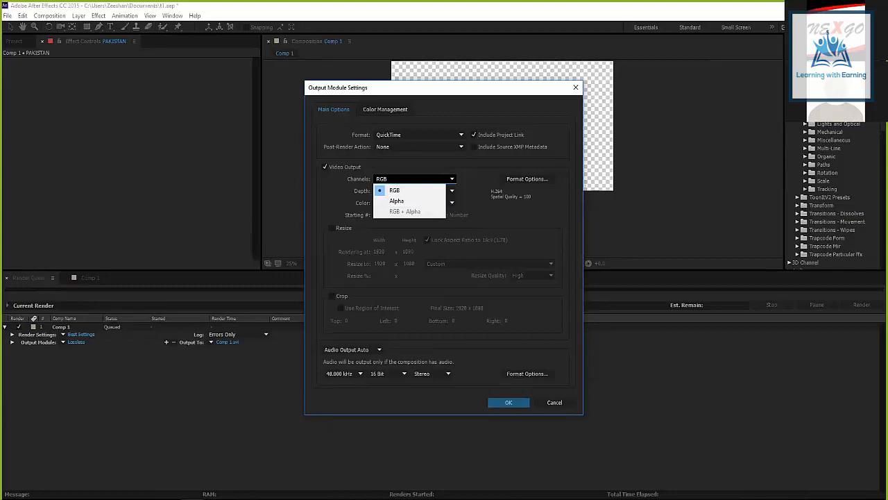
click(419, 147)
click(419, 135)
Change the QuickTime video codec to Animation and set the output channels to RGB + Alpha
click(528, 179)
click(527, 179)
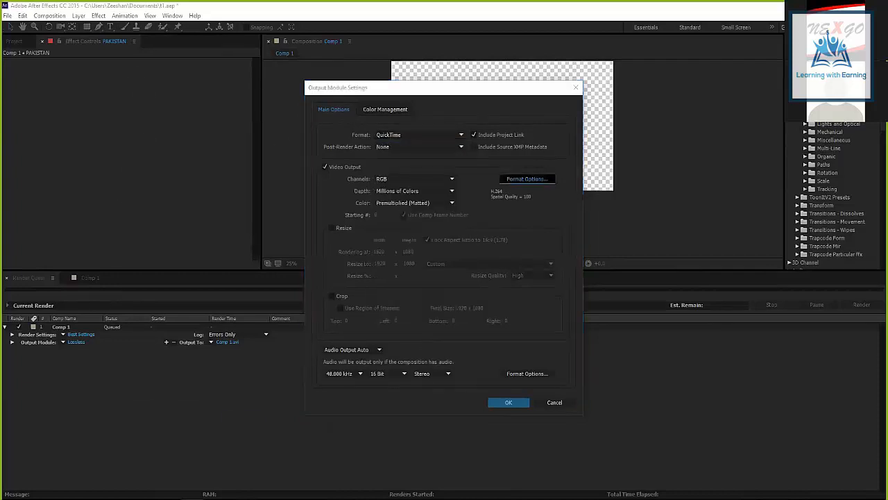
click(203, 88)
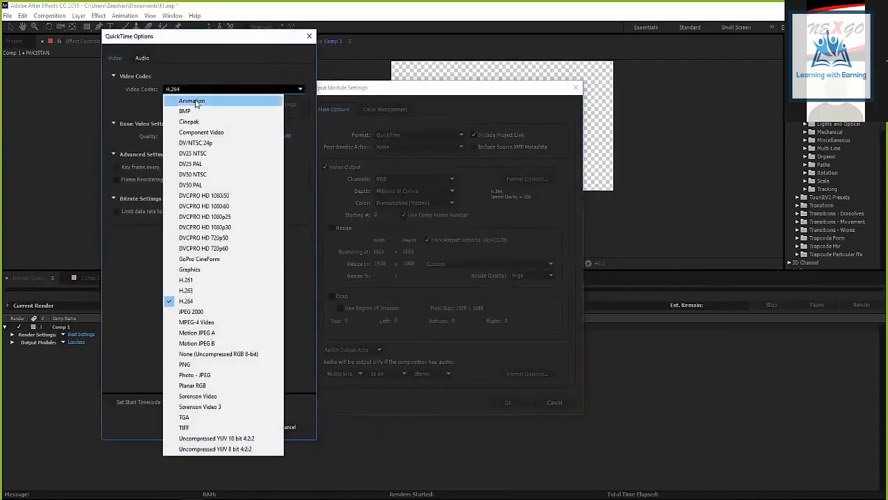
click(195, 102)
click(242, 427)
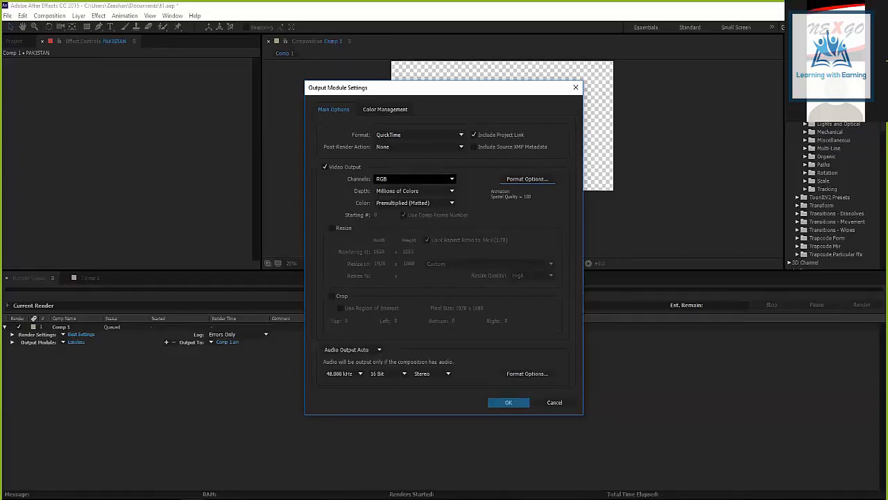
click(412, 179)
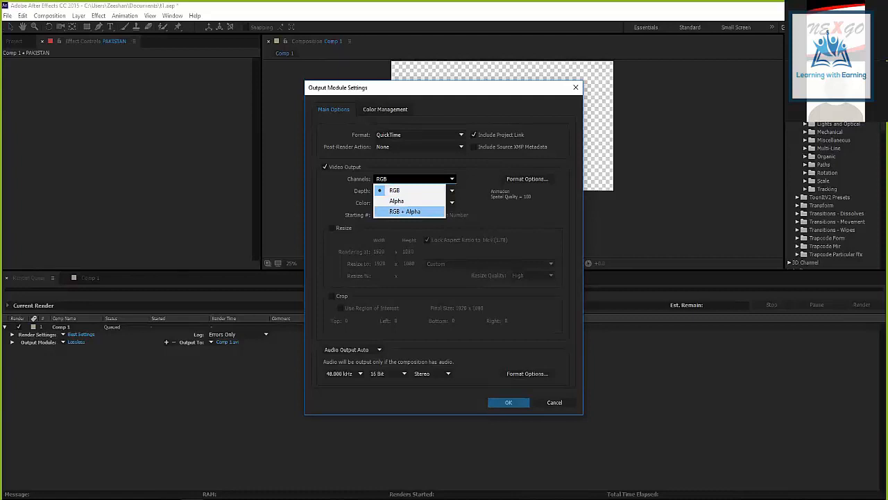
click(409, 211)
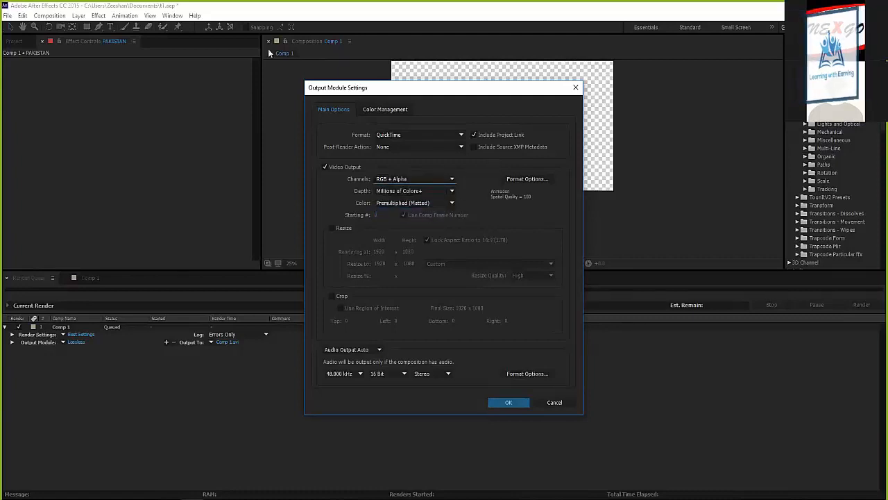
Enable resizing of the video output with the HDV/HDTV 720 25 preset and apply the output module settings
drag(430, 88, 231, 48)
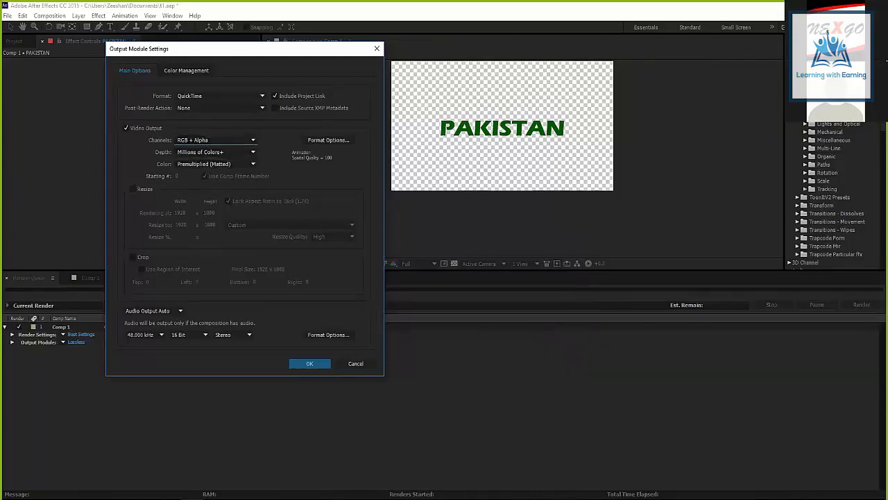
click(215, 151)
click(213, 183)
click(133, 188)
click(291, 224)
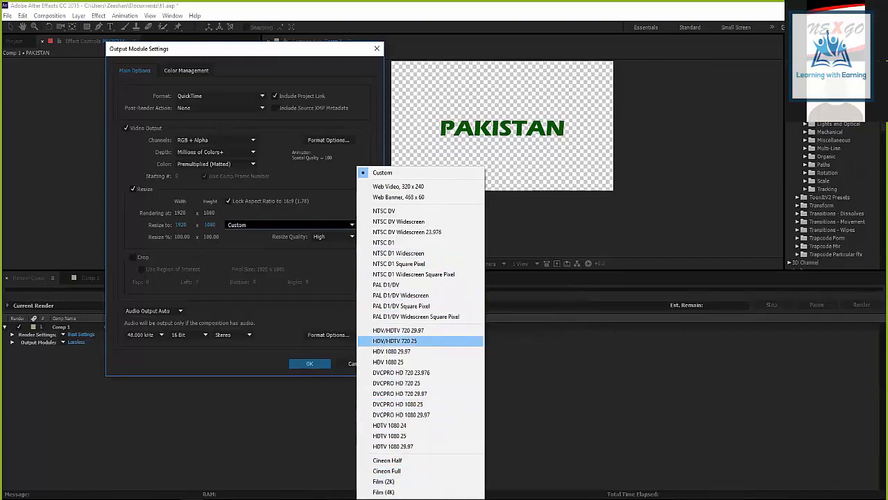
click(394, 341)
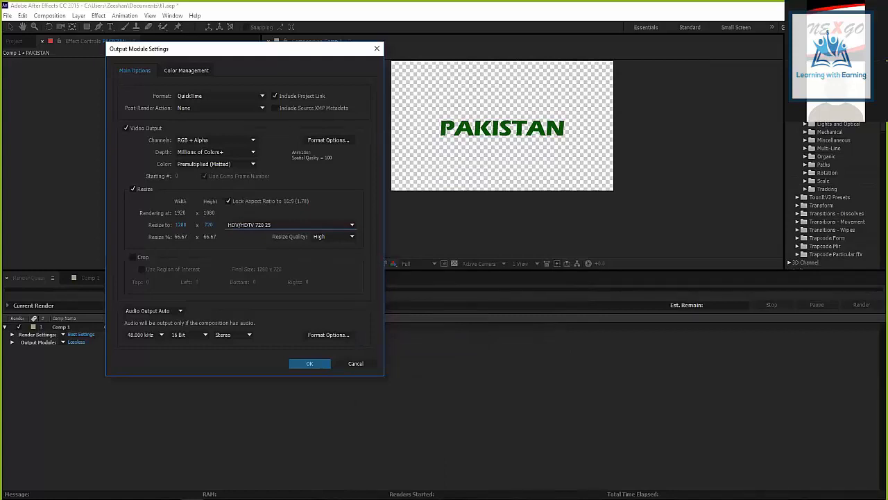
click(310, 363)
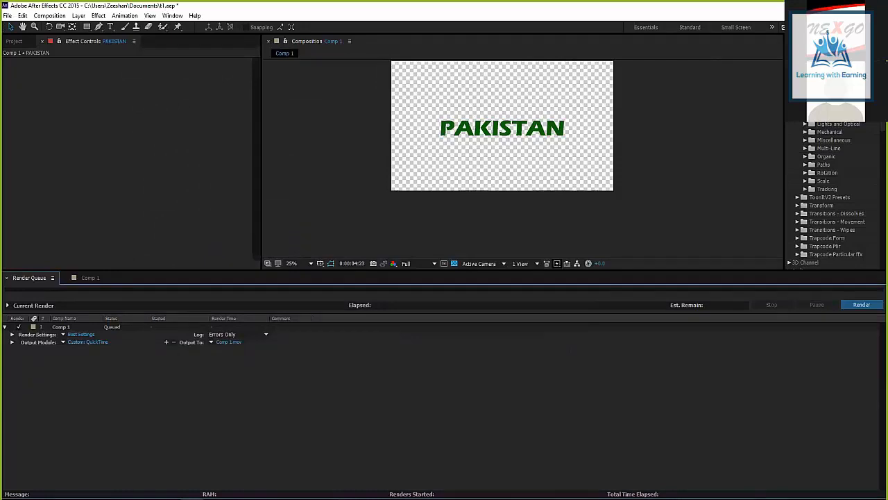
Set the render output to a QuickTime movie named Comp 1 on the MEDIA CONCEPT (D:) drive
click(228, 343)
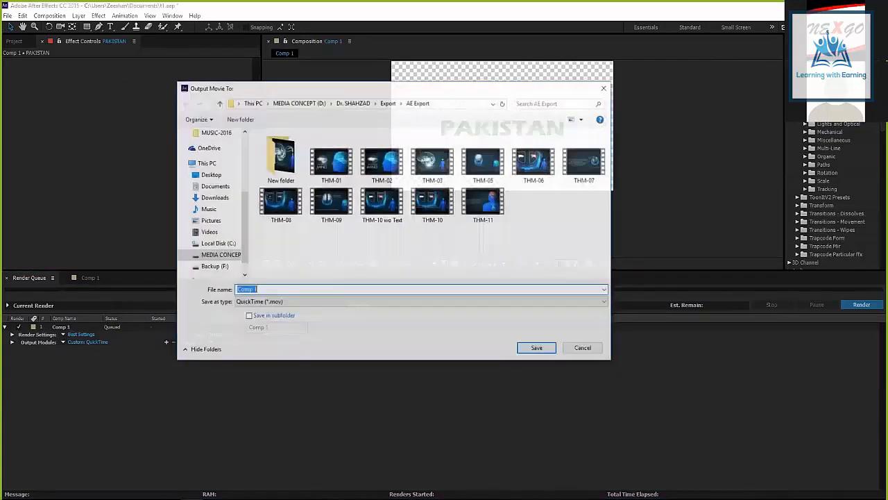
click(207, 163)
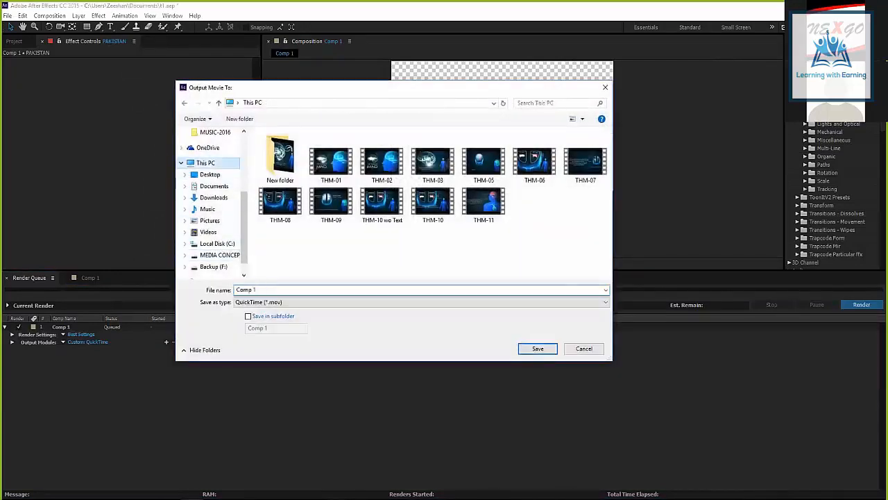
double_click(431, 222)
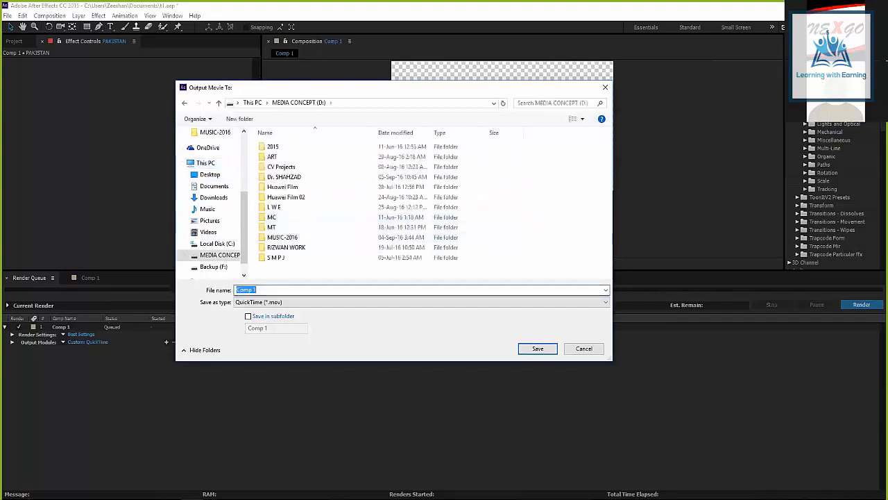
click(538, 349)
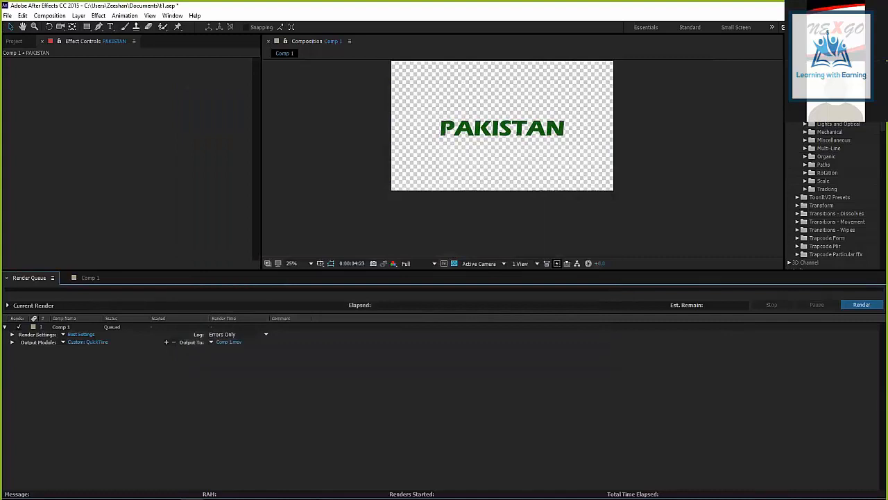
Render the queued composition and show the desktop
click(861, 305)
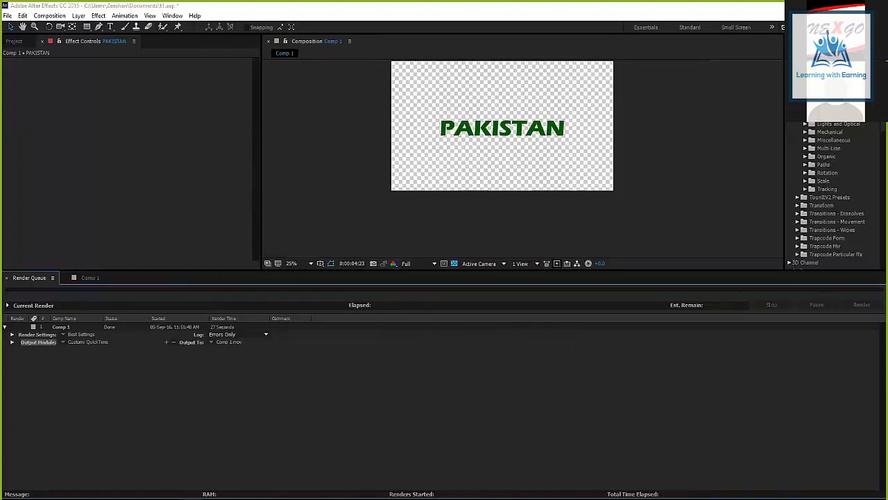
key(super+d)
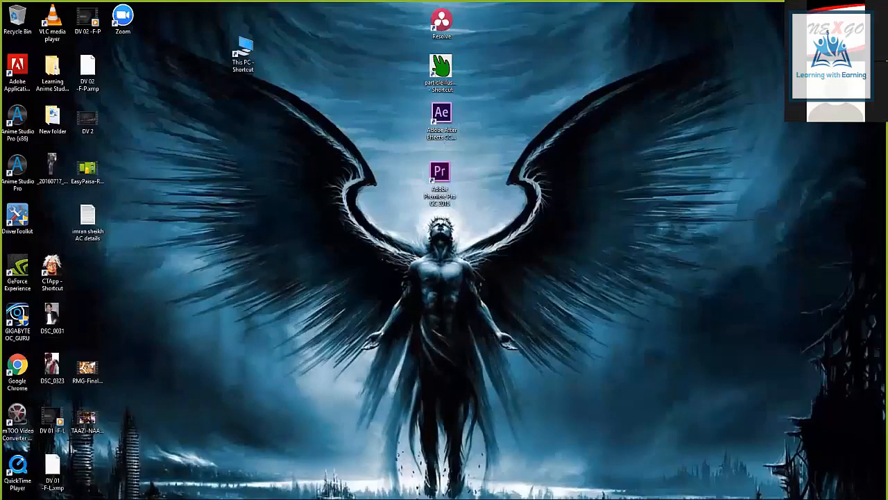